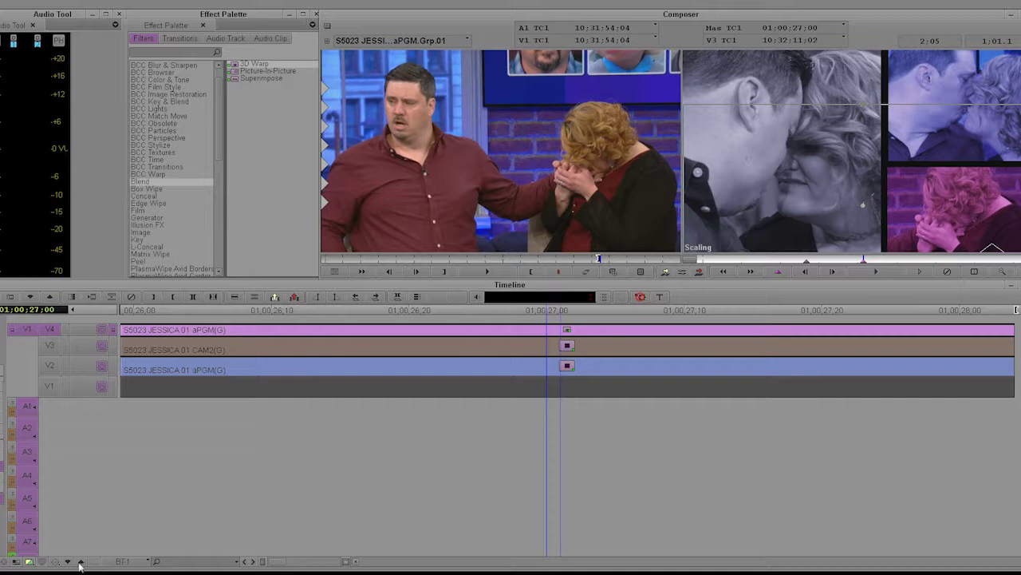
Step out of the nested effect and park the playhead at the start of the first clip group.
left_click(79, 564)
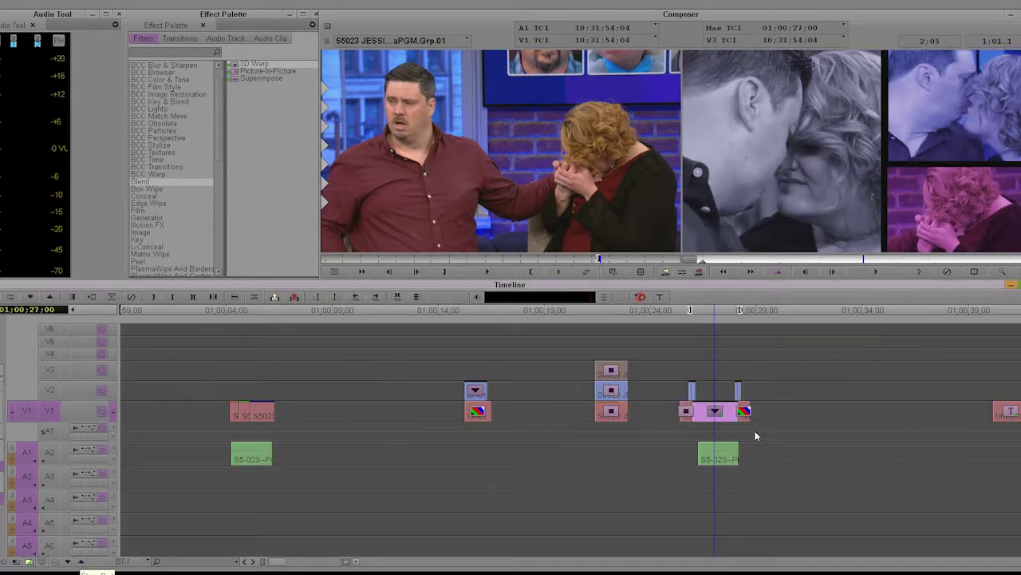
left_click(717, 438)
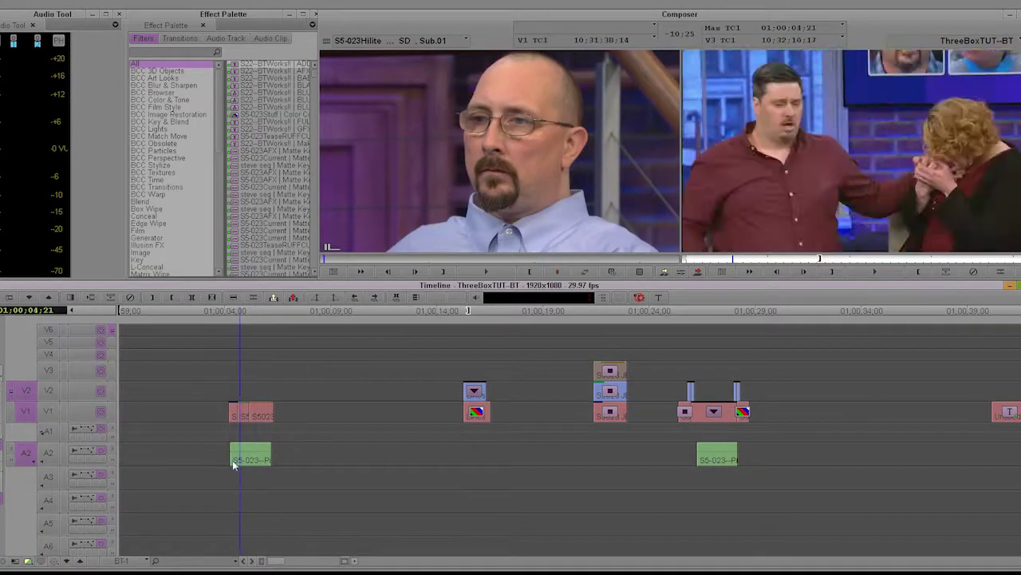
left_click_drag(239, 468, 227, 467)
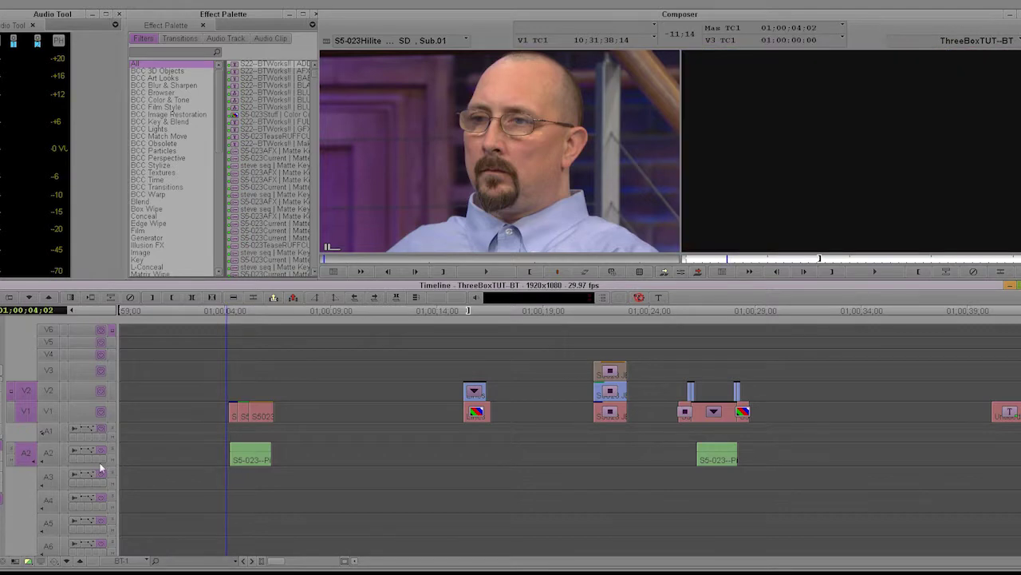
Enable record tracks V1 and V2, mark an In point at the first clip group, and play from there.
left_click(44, 413)
left_click(50, 391)
key("i")
key("space")
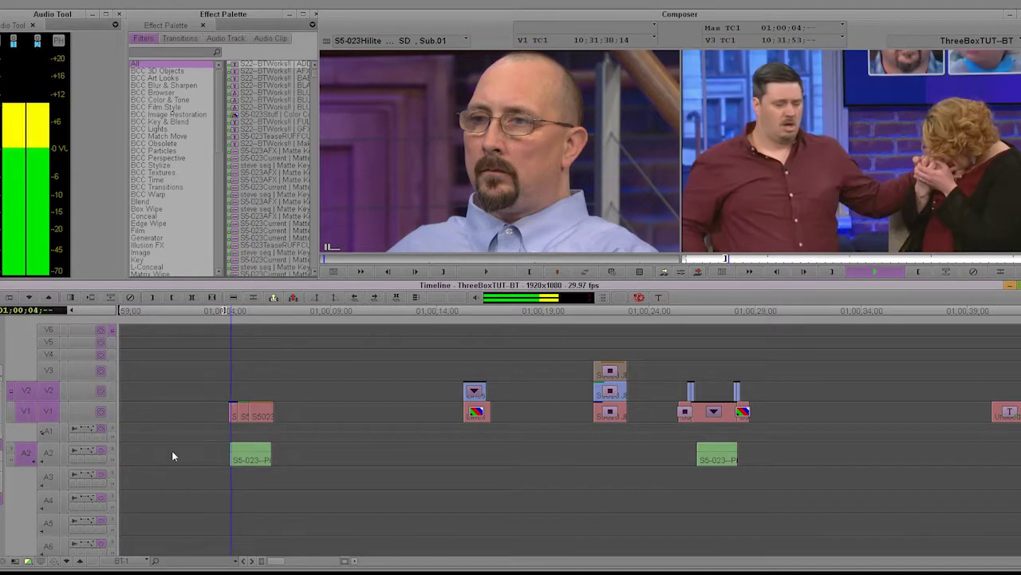
Replay the first clip group from its beginning and scrub to 01;00;06;00.
left_click(228, 448)
mouse_move(228, 447)
left_mouse_down()
mouse_move(249, 434)
mouse_move(231, 443)
mouse_move(276, 442)
mouse_move(229, 460)
left_mouse_up()
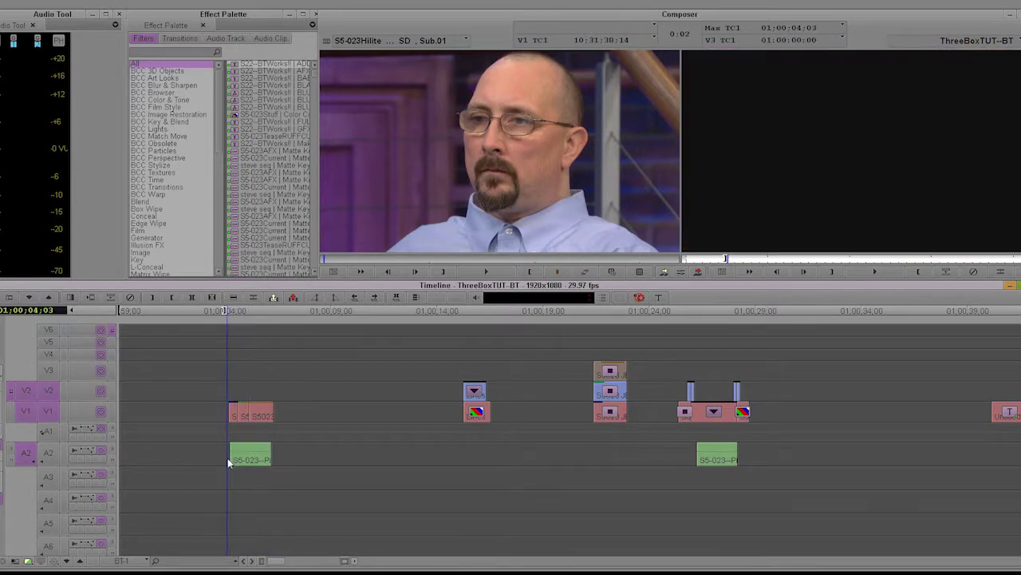
key("space")
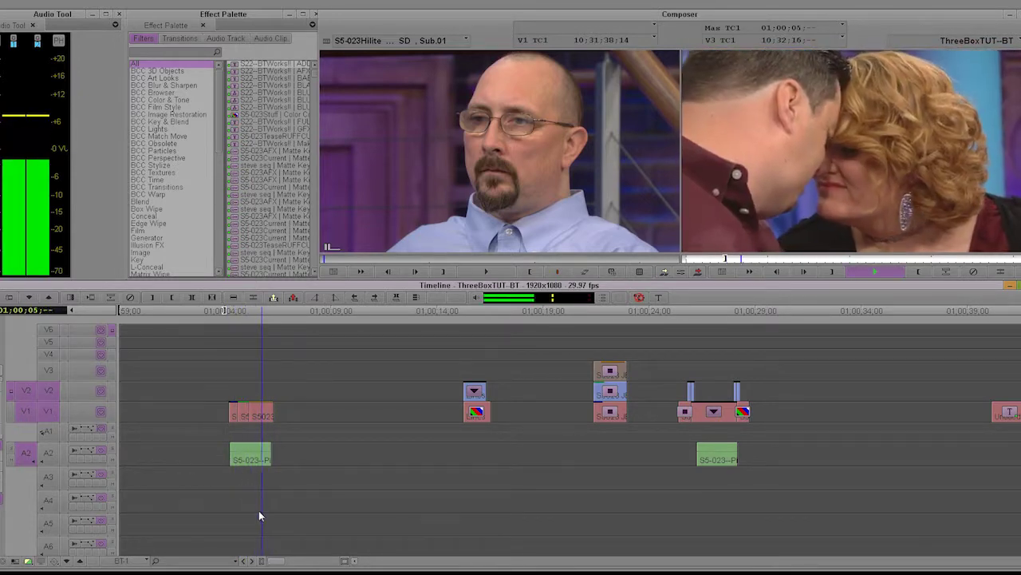
left_click_drag(261, 499, 267, 471)
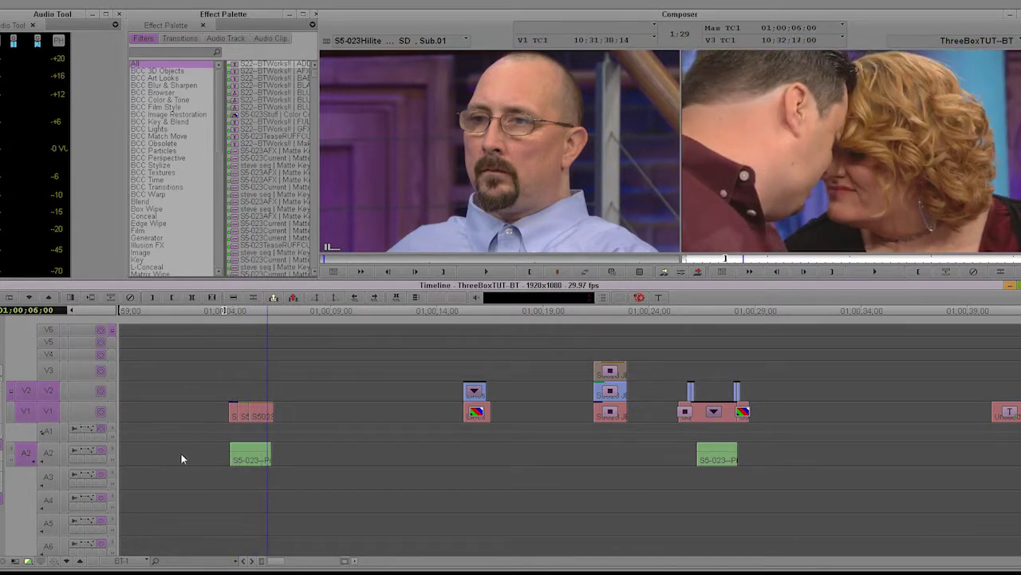
Clear the marks around the first audio clip on A2 and mark a new In point at 01;00;05;07.
left_click(251, 461)
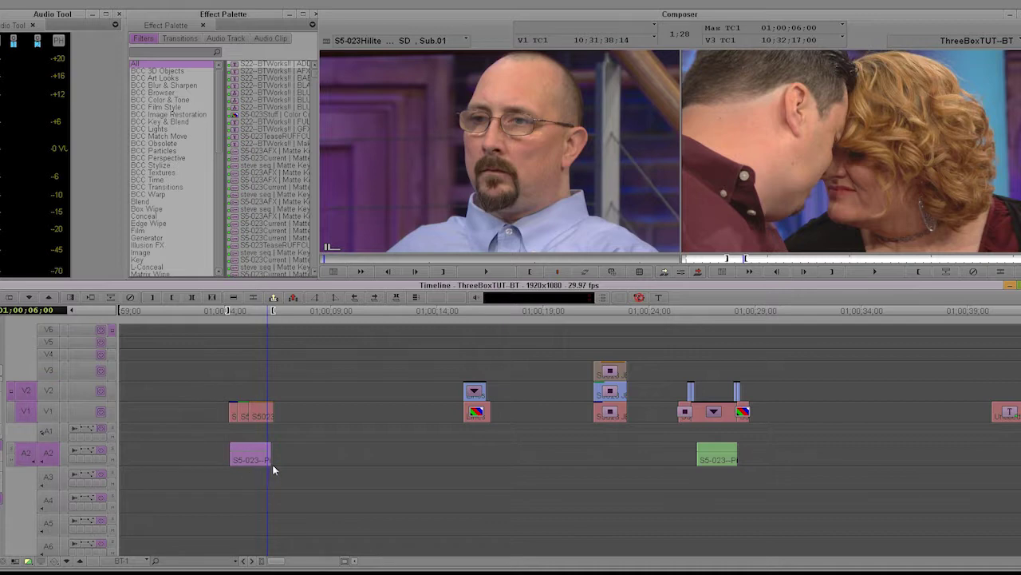
left_click(235, 451)
left_click_drag(235, 451, 250, 441)
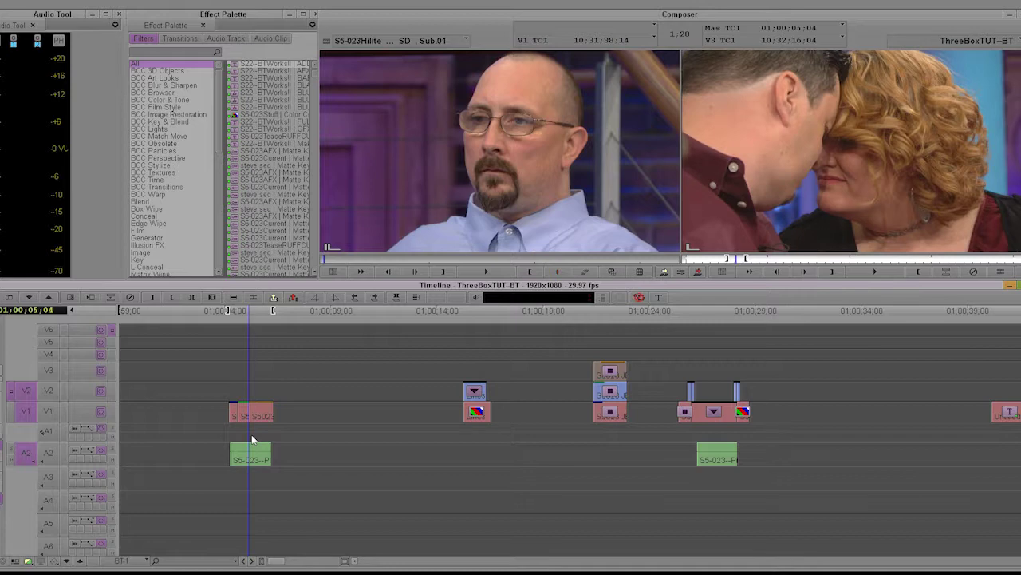
mouse_move(251, 435)
left_mouse_down()
mouse_move(255, 443)
mouse_move(240, 445)
mouse_move(251, 446)
left_mouse_up()
key("g")
key("i")
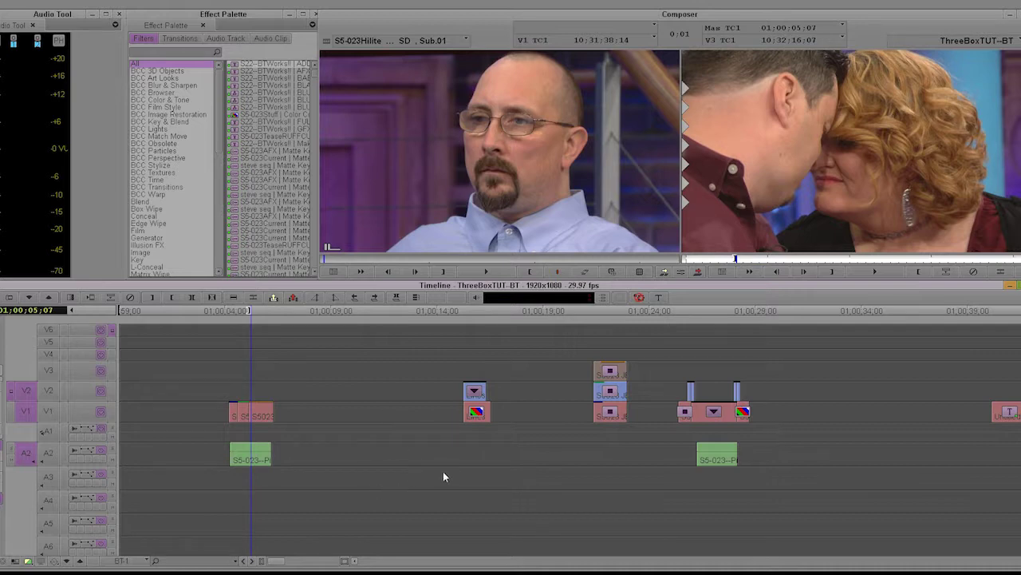
Review the source shots, the white-bordered three-box composite at 01;00;15;19 and the stacked three-box composite at 01;00;21;29.
left_click_drag(462, 445, 613, 431)
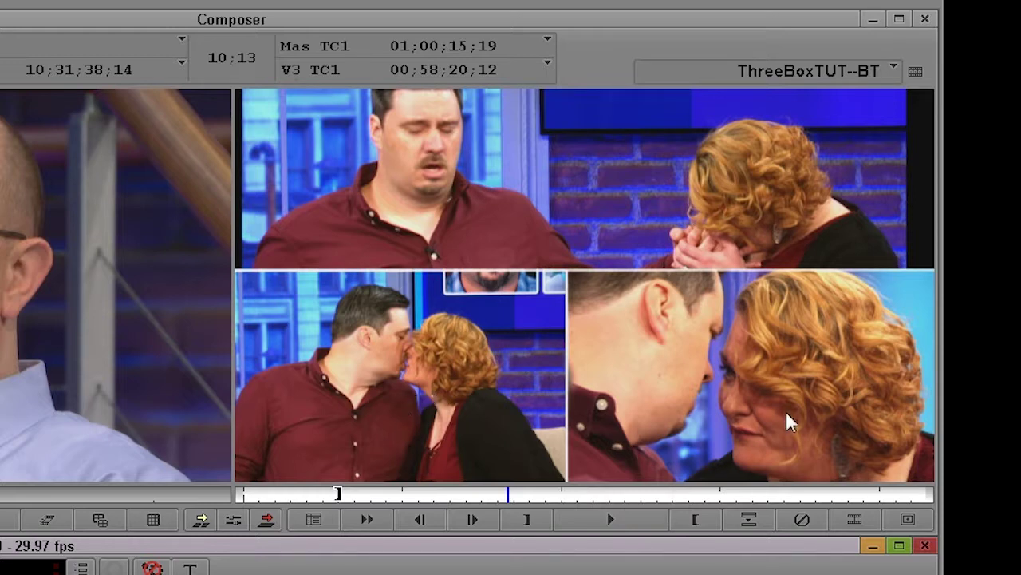
key("w")
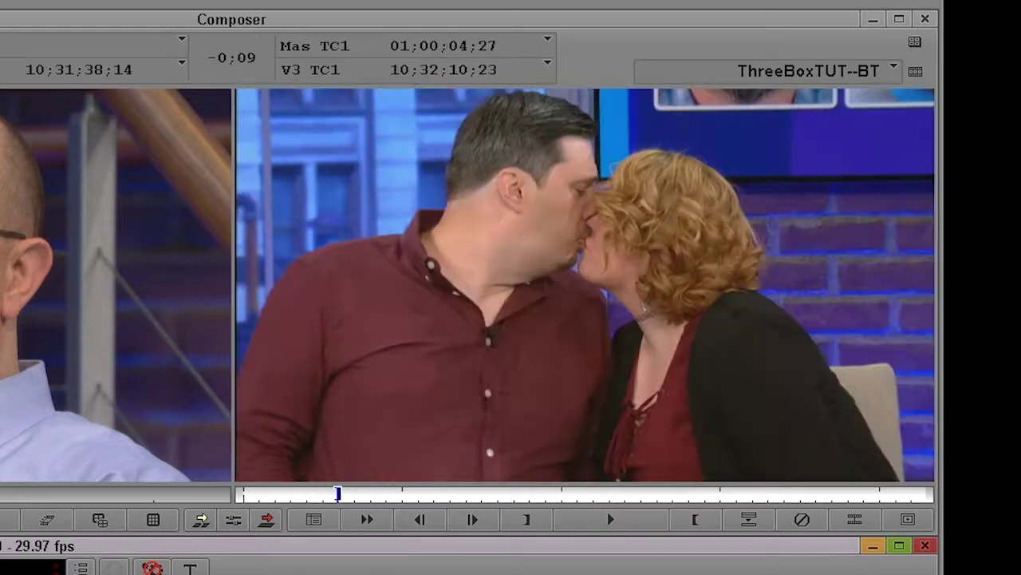
key("j")
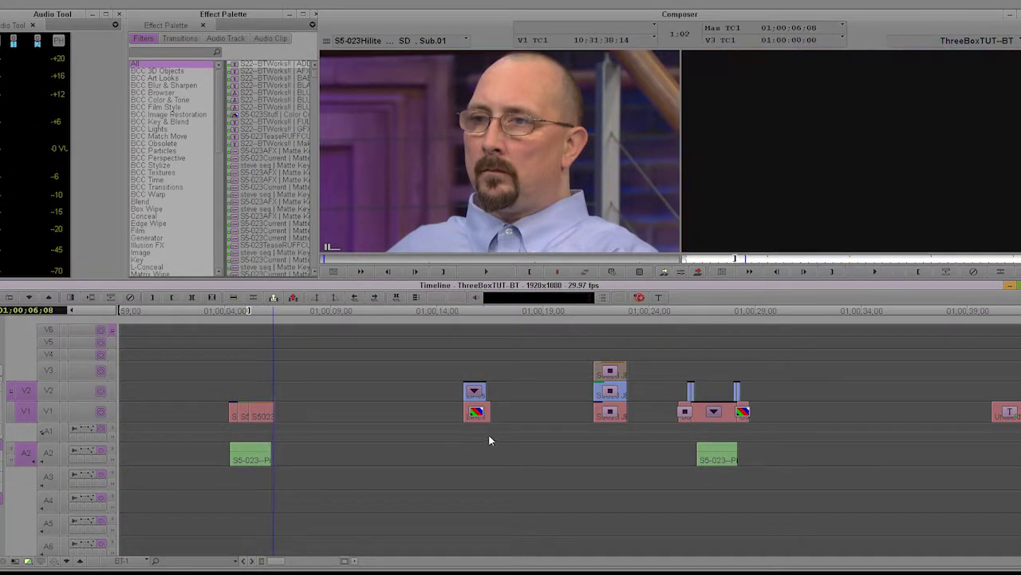
left_click(471, 443)
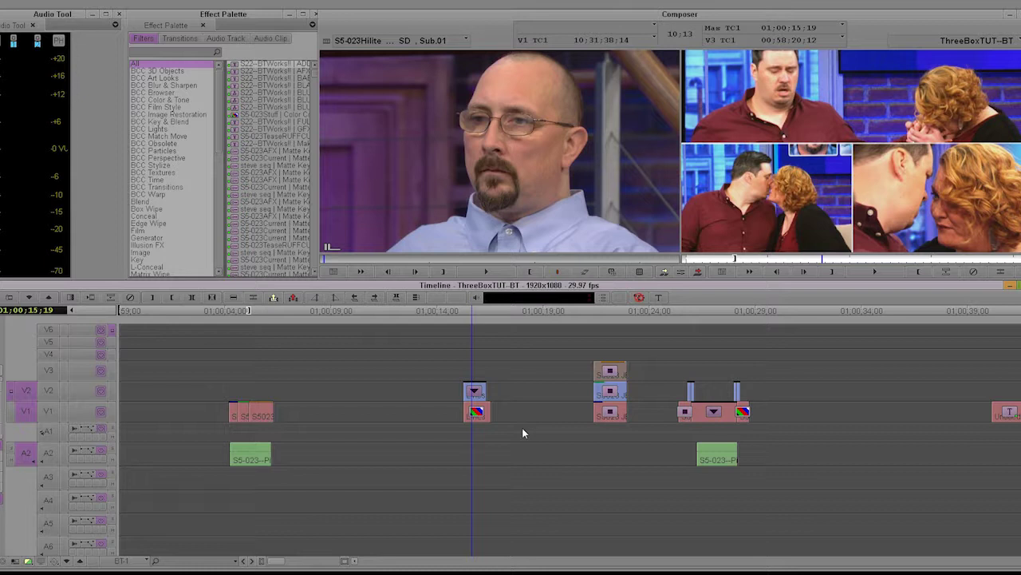
left_click(607, 430)
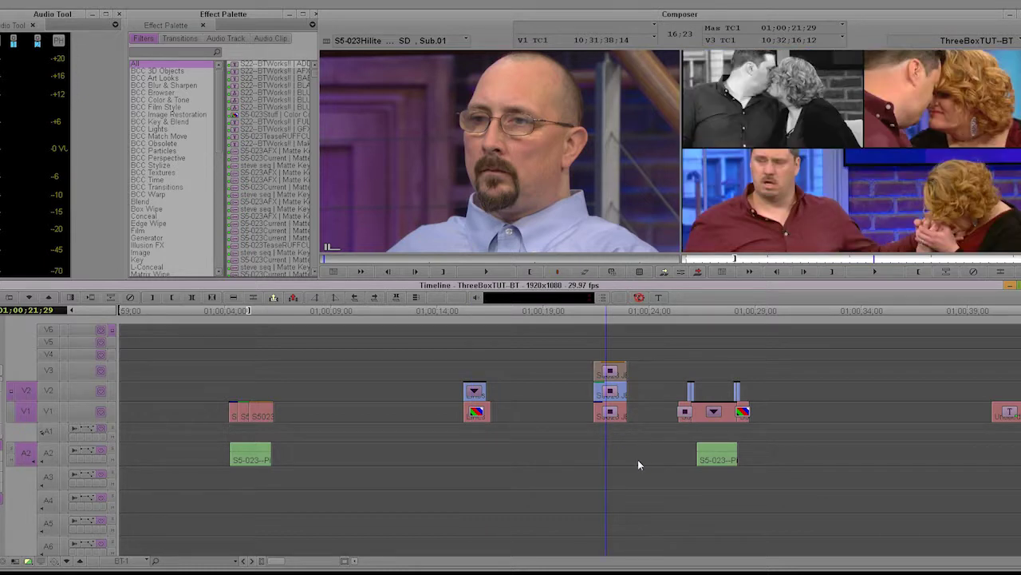
Play the tinted three-box composite near 01;00;27;00 and compare it with the stacked three-layer composite near 01;00;22;05.
left_click_drag(694, 479, 715, 466)
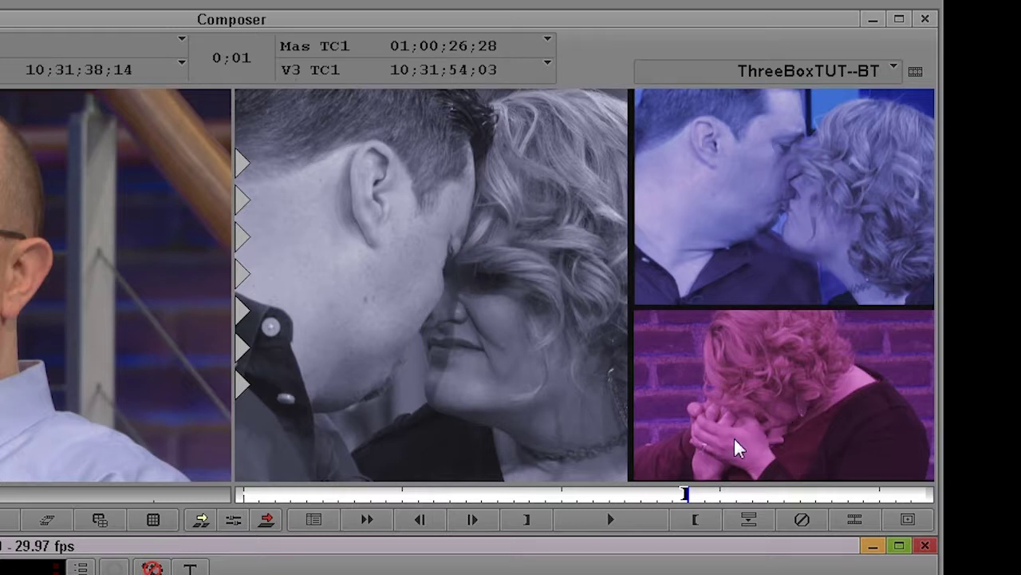
key("space")
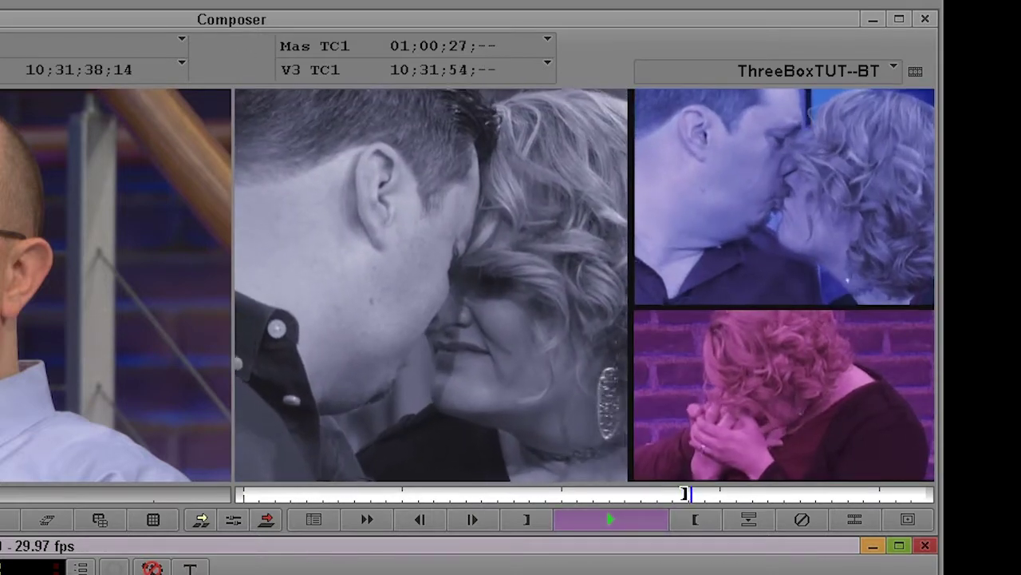
key("space")
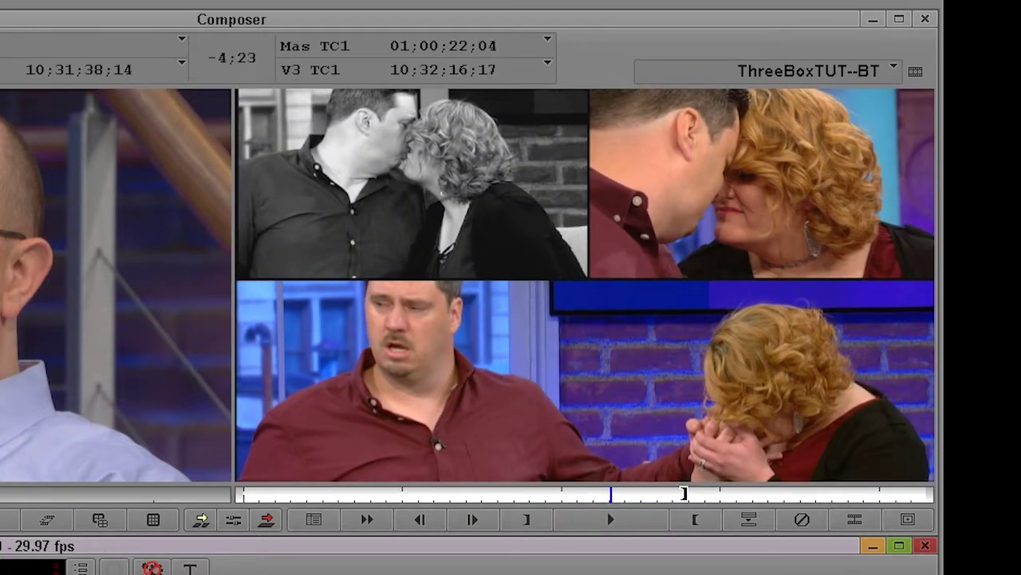
key("Right")
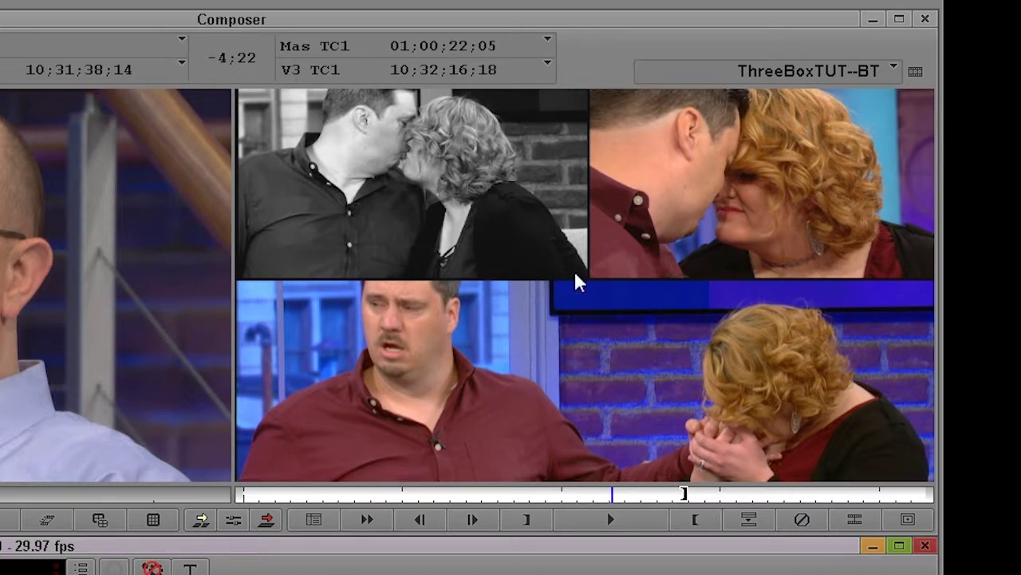
left_click(692, 493)
left_click(685, 493)
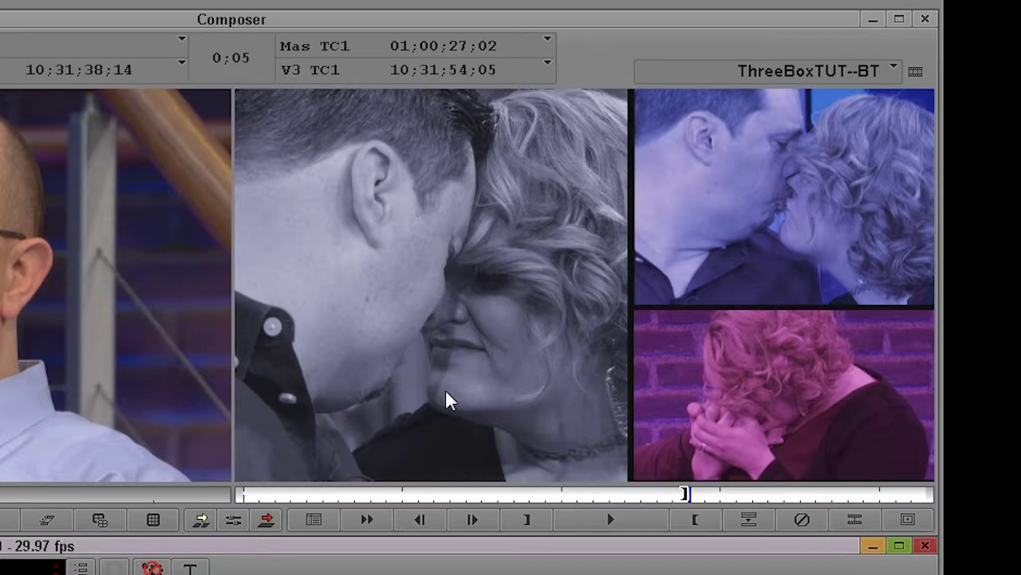
left_click(615, 494)
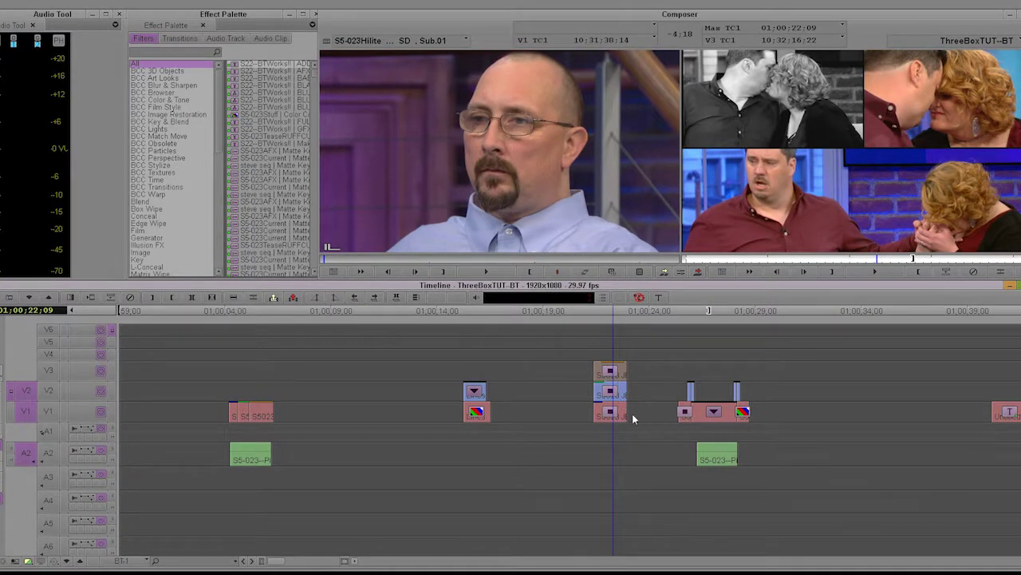
List the Blend effects and inspect the 3D Warp settings of the stacked clips on V3, V2 and V1 in the Effect Editor.
left_click_drag(218, 119, 218, 131)
left_click(192, 181)
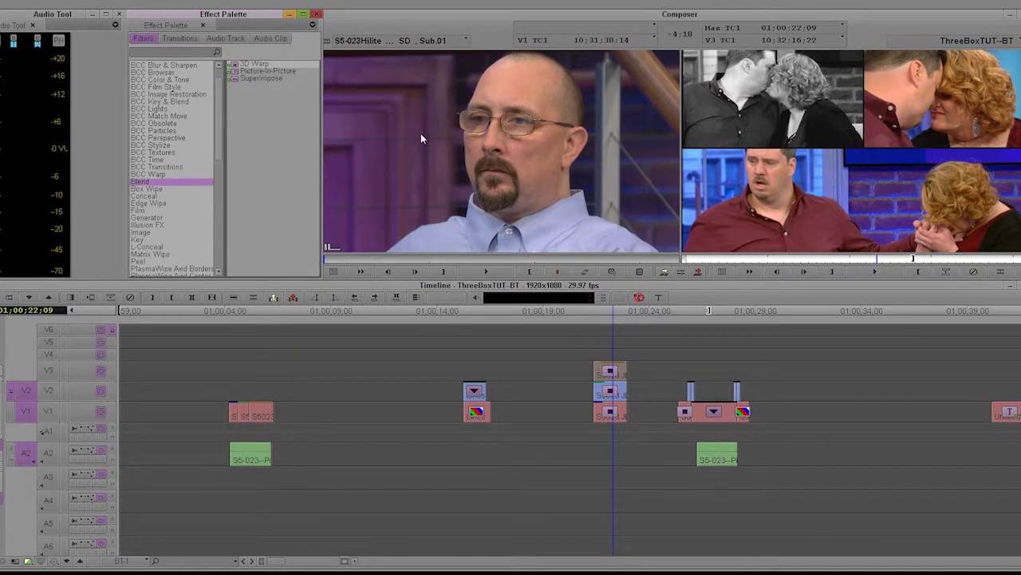
left_click(611, 363)
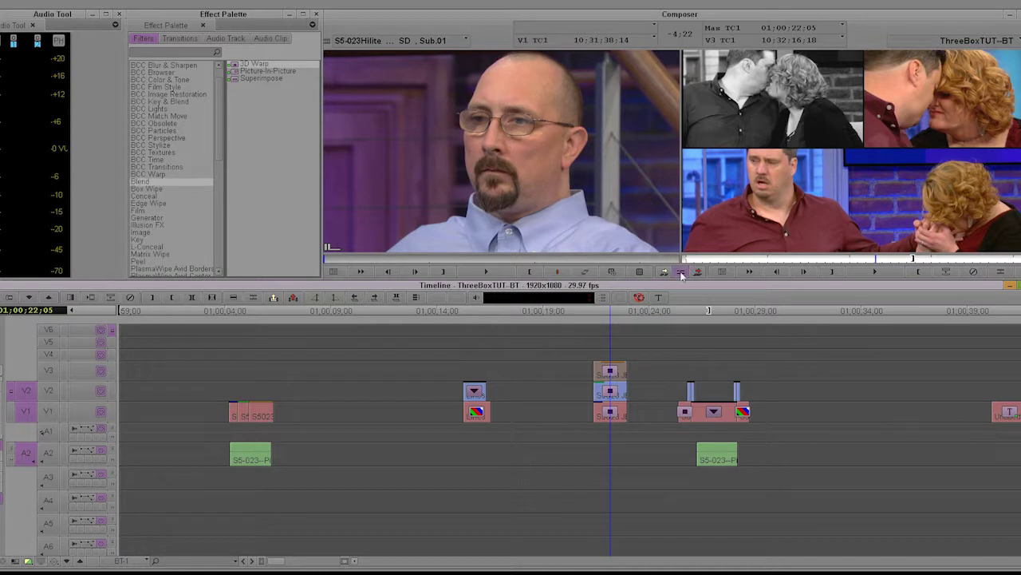
left_click(681, 272)
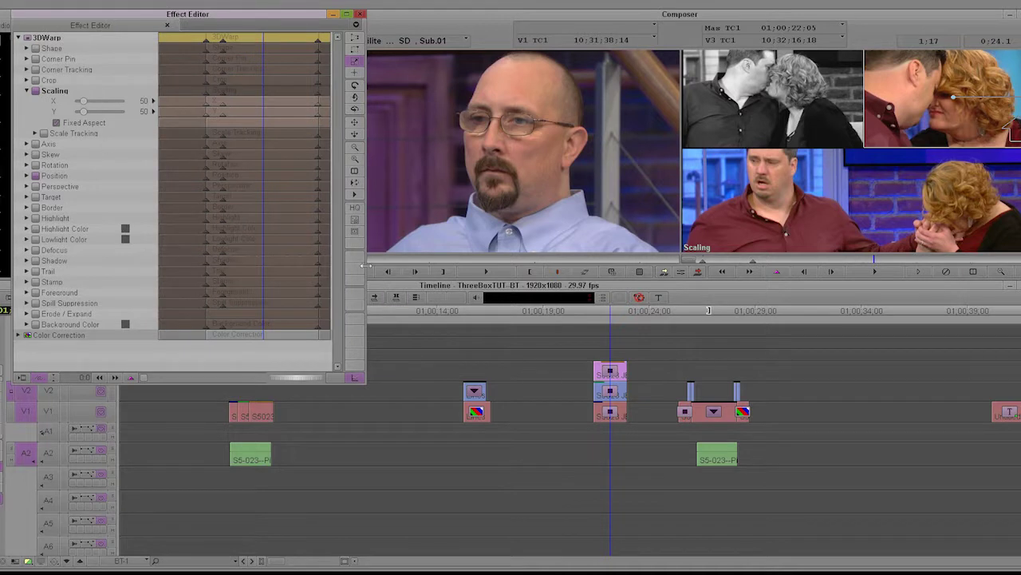
left_click(604, 392)
left_click(606, 413)
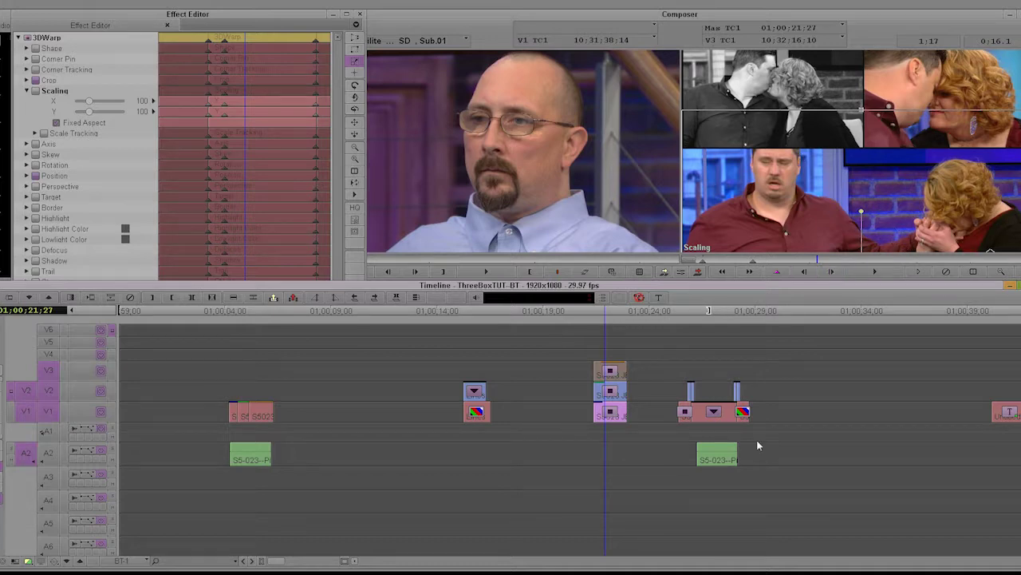
Select the nested Submaster clip on V1, leave effect mode, and park the playhead at 01;00;26;25.
left_click(702, 419)
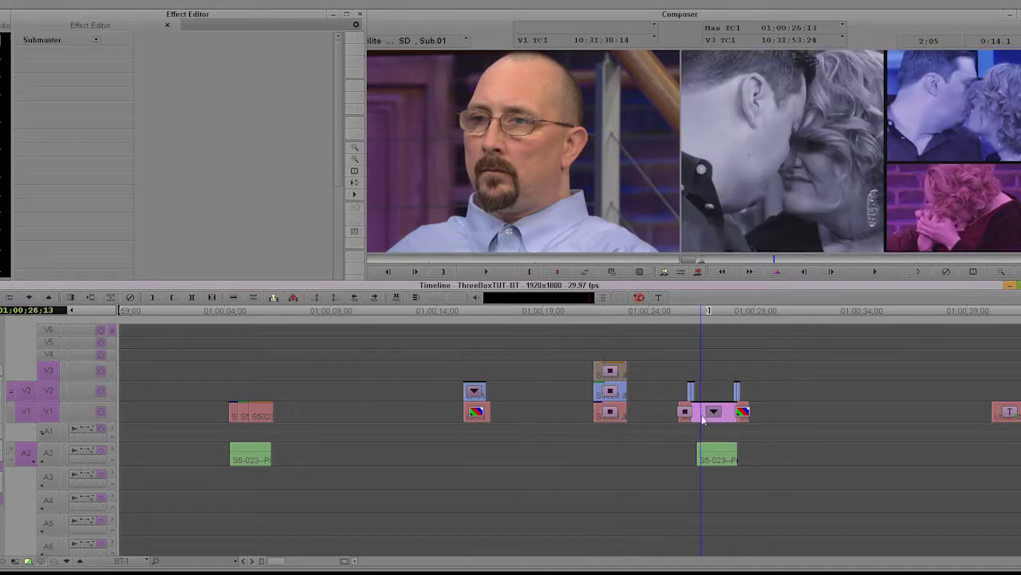
key("y")
mouse_move(702, 426)
left_mouse_down()
mouse_move(721, 421)
mouse_move(687, 423)
mouse_move(702, 428)
left_mouse_up()
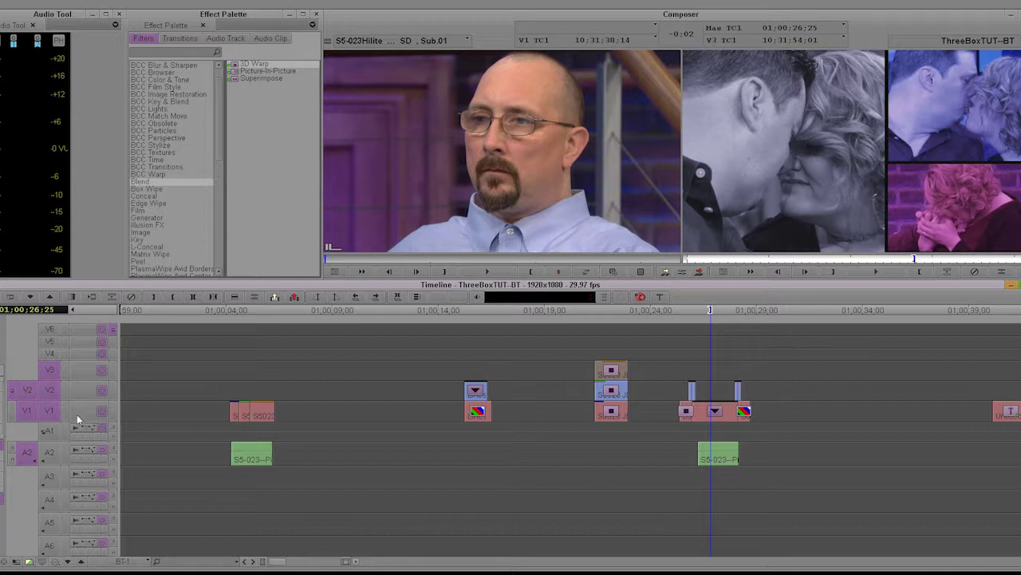
Step into the nested composite clip on V1 and turn on video monitoring for track V4.
left_click(68, 562)
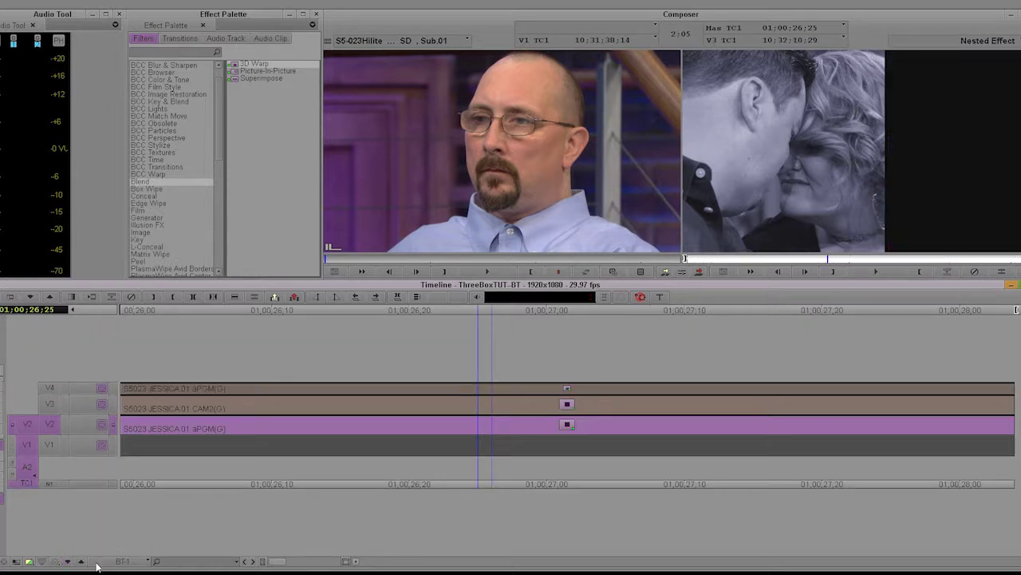
left_click(80, 562)
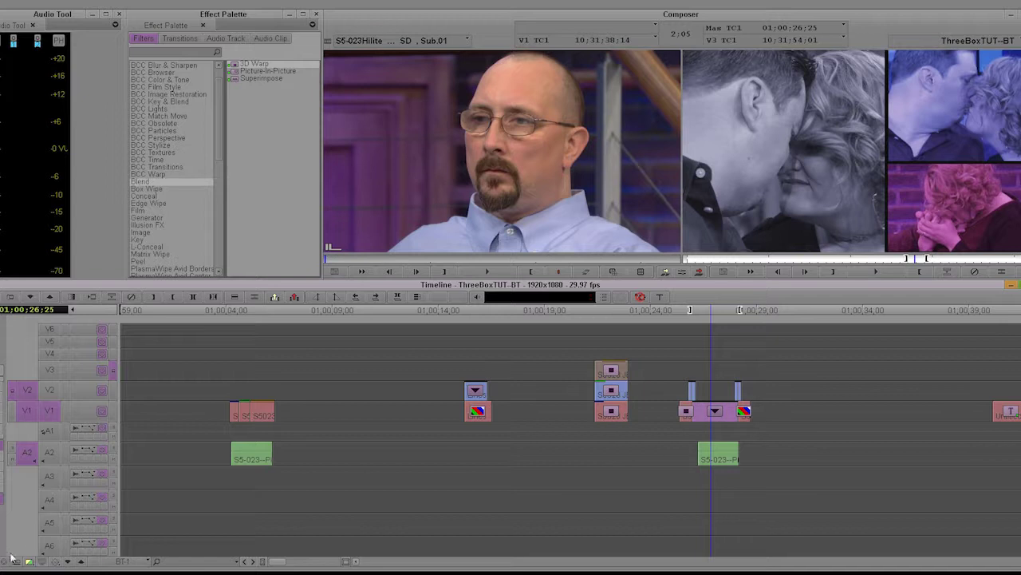
left_click(69, 563)
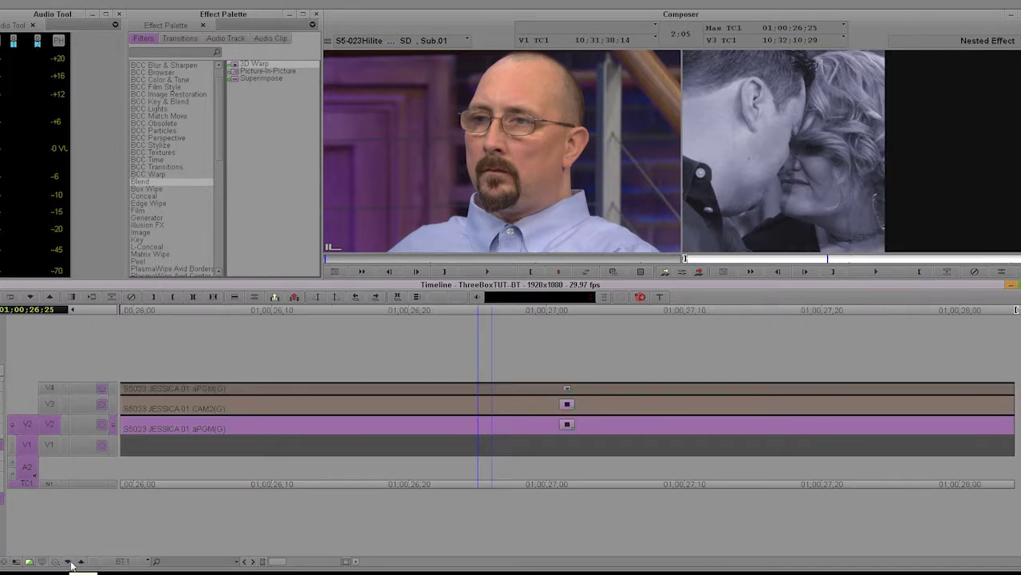
left_click(113, 388)
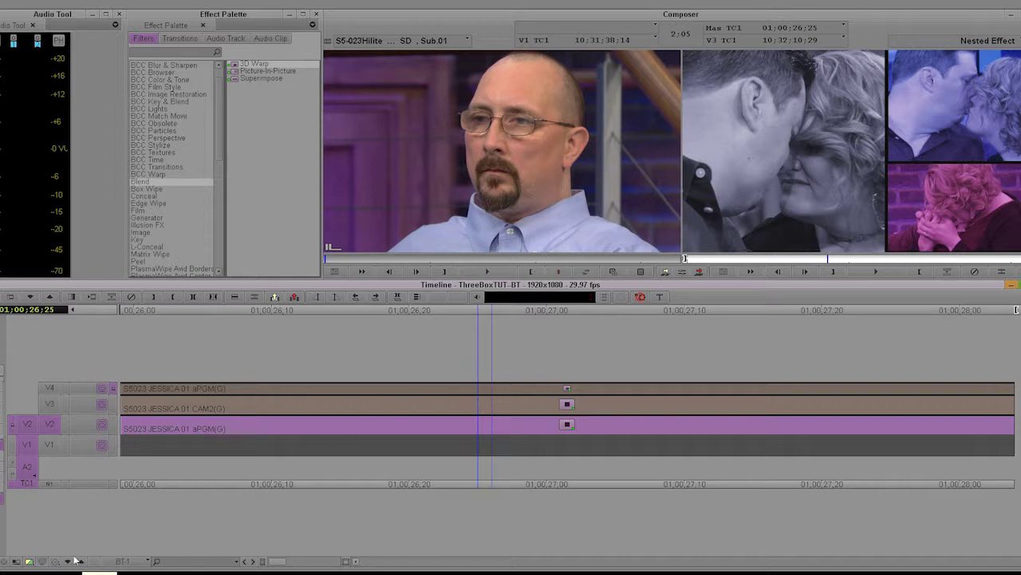
Step two levels deeper into the V2 layer, scrub its original footage, and step back out to the composite's layers.
left_click(67, 561)
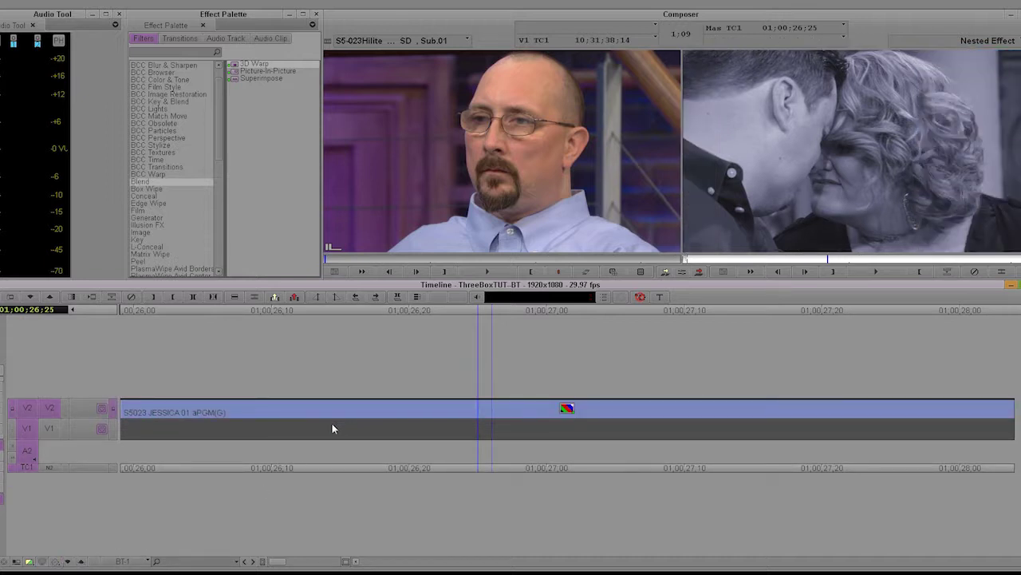
left_click(70, 558)
left_click_drag(380, 434, 124, 484)
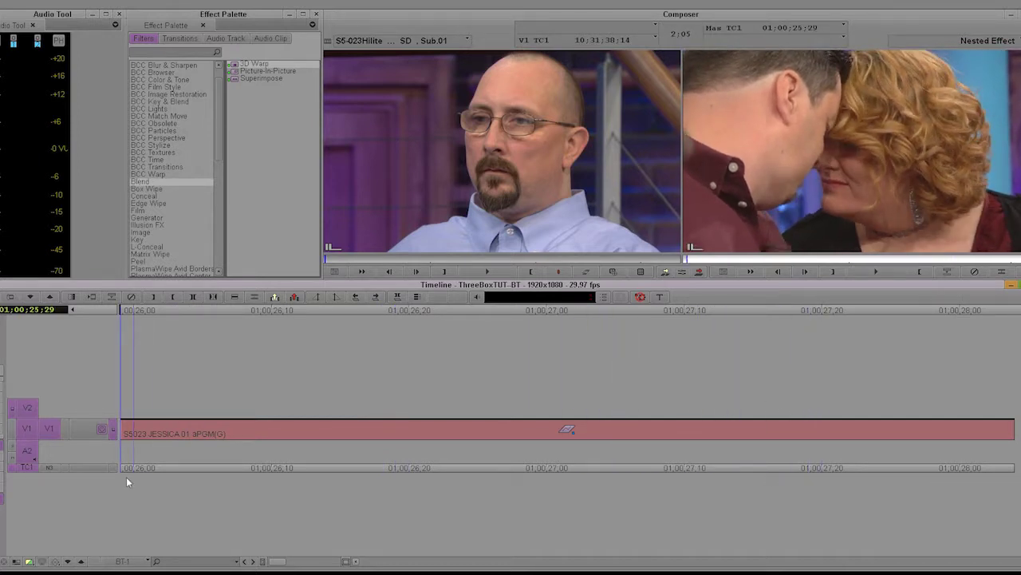
left_click_drag(145, 433, 285, 435)
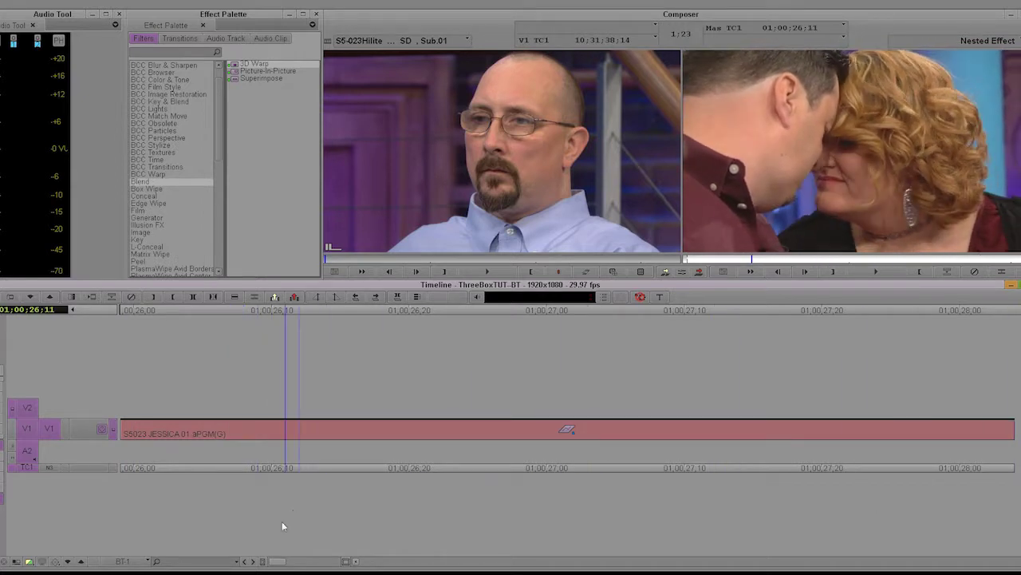
left_click(83, 564)
left_click(83, 563)
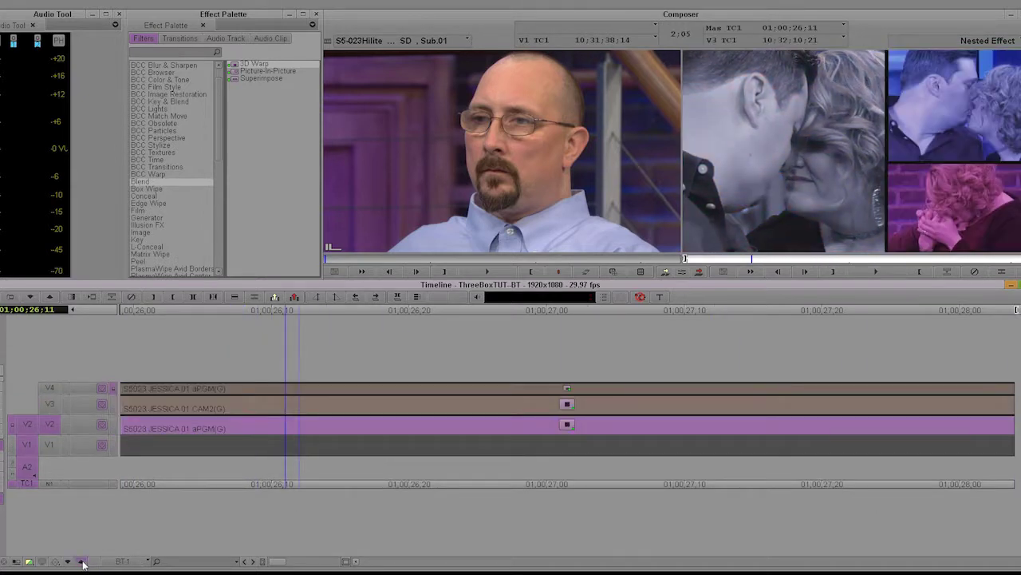
Step out to the main sequence, then play and scrub the finished three-box composite around 01;00;26;00 to 01;00;28;00.
left_click(83, 563)
mouse_move(698, 439)
left_mouse_down()
mouse_move(707, 429)
mouse_move(700, 438)
left_mouse_up()
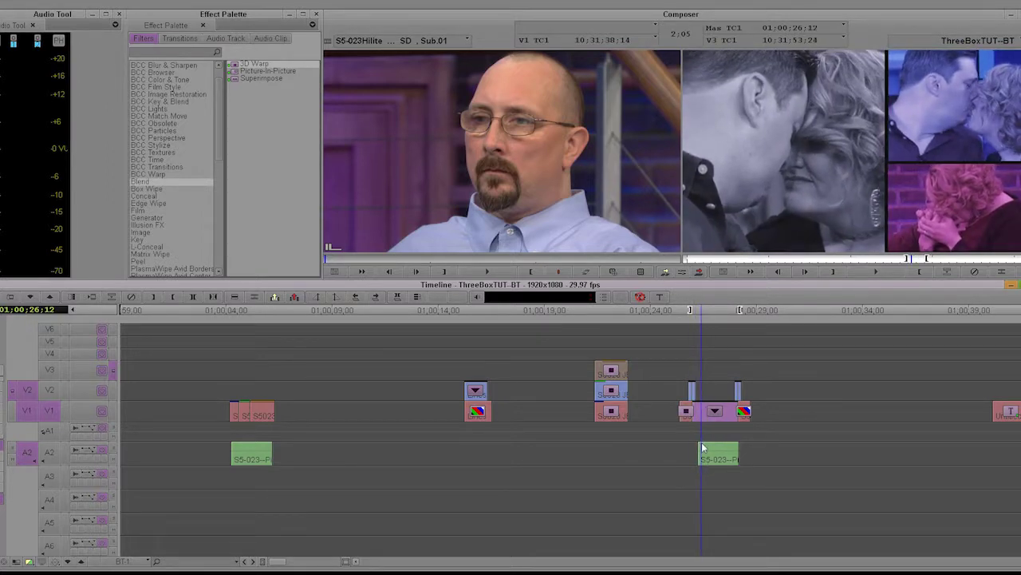
left_click(876, 272)
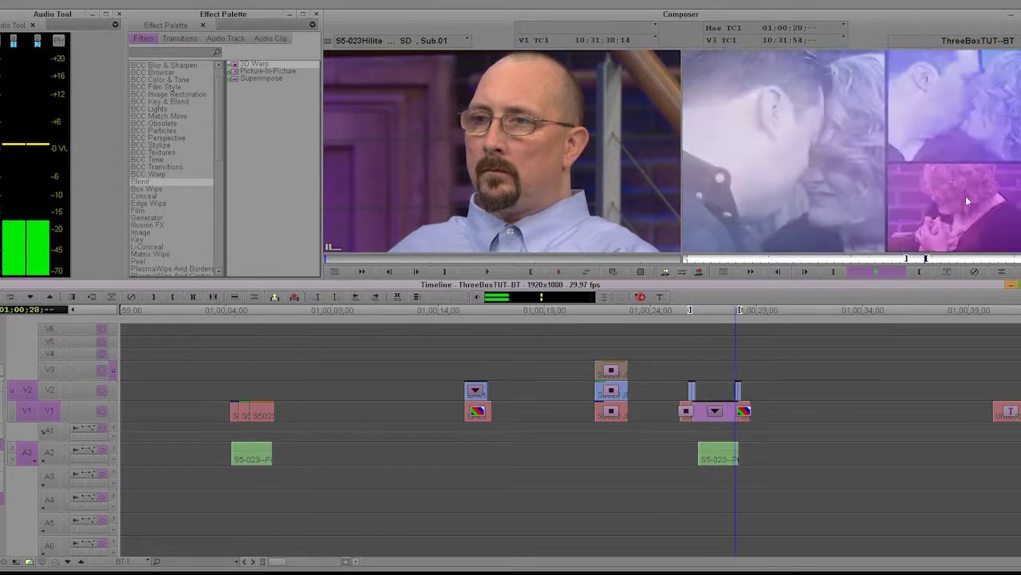
left_click(712, 445)
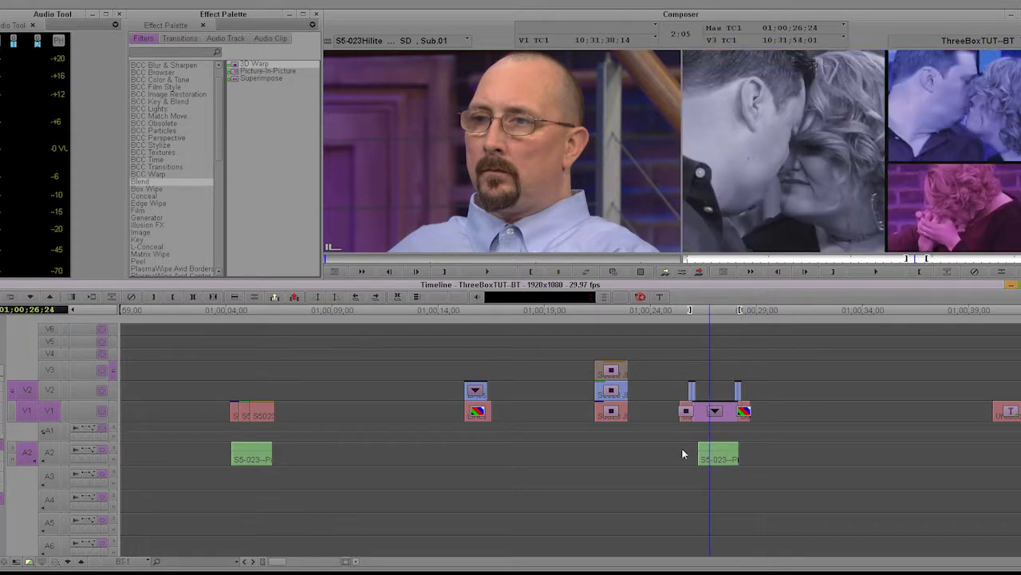
left_click(696, 425)
key("space")
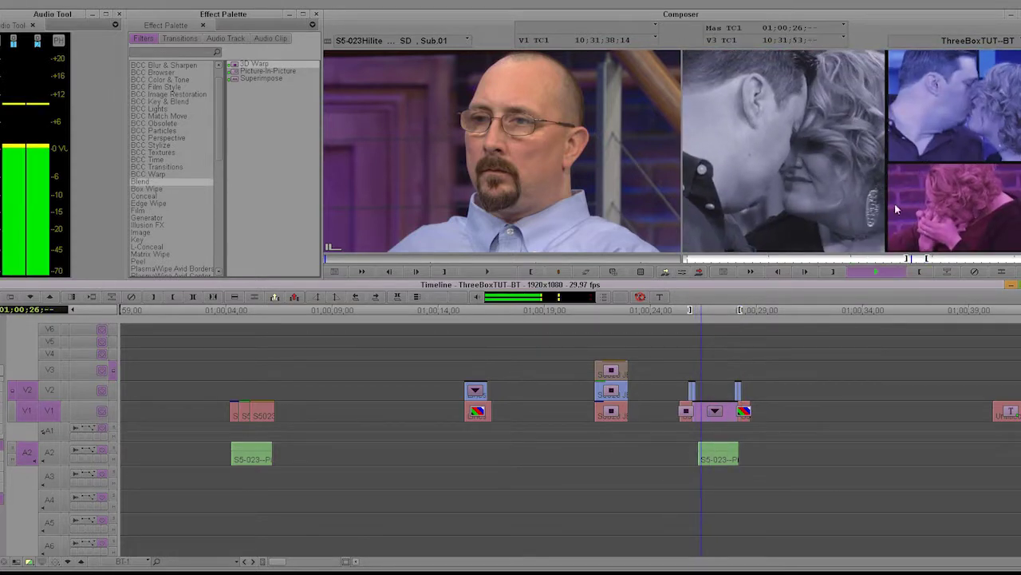
key("space")
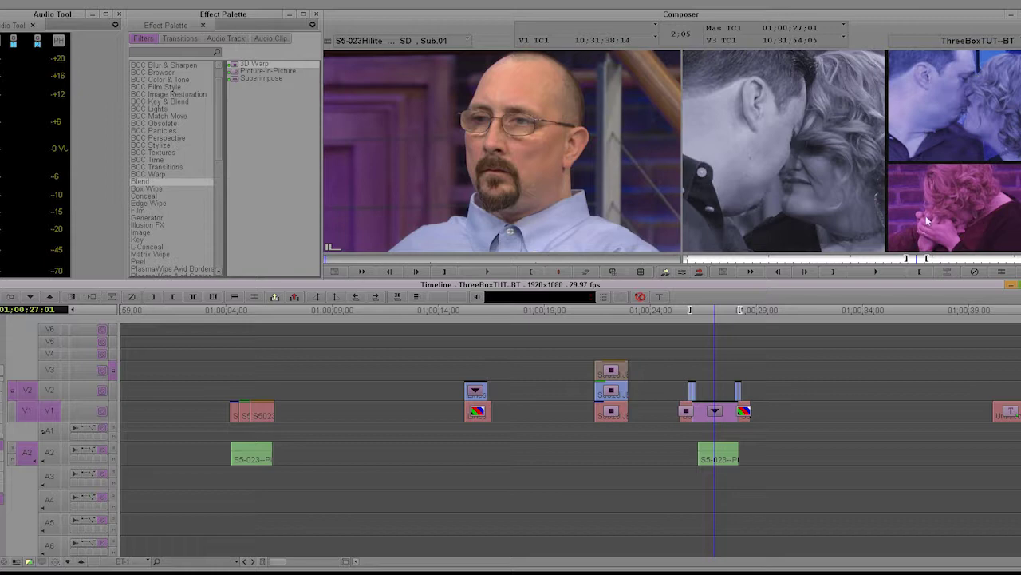
left_click_drag(694, 428, 707, 429)
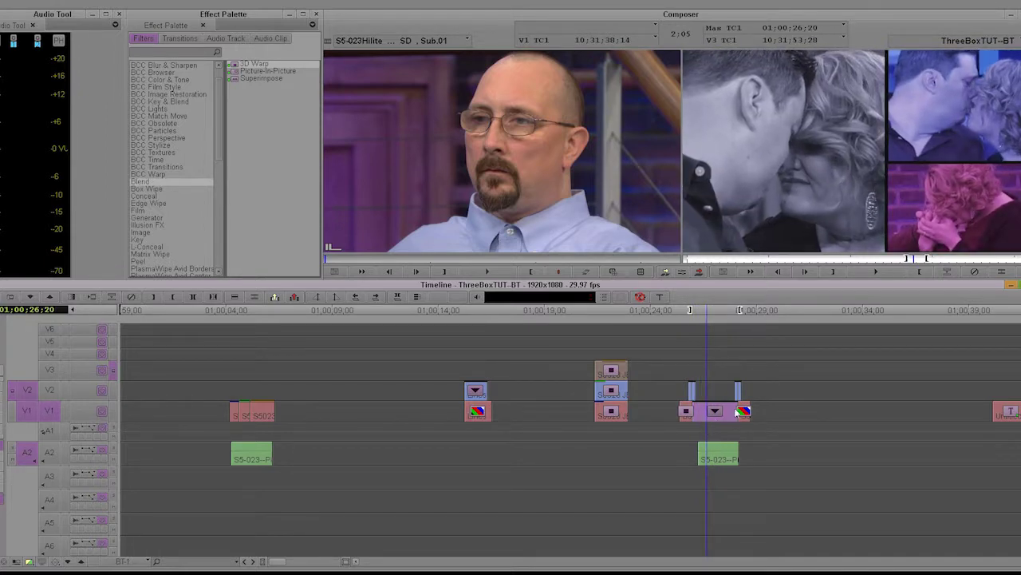
Step into the nested composite, examine its V4 layer one level down, and step back out to the main sequence.
left_click(74, 562)
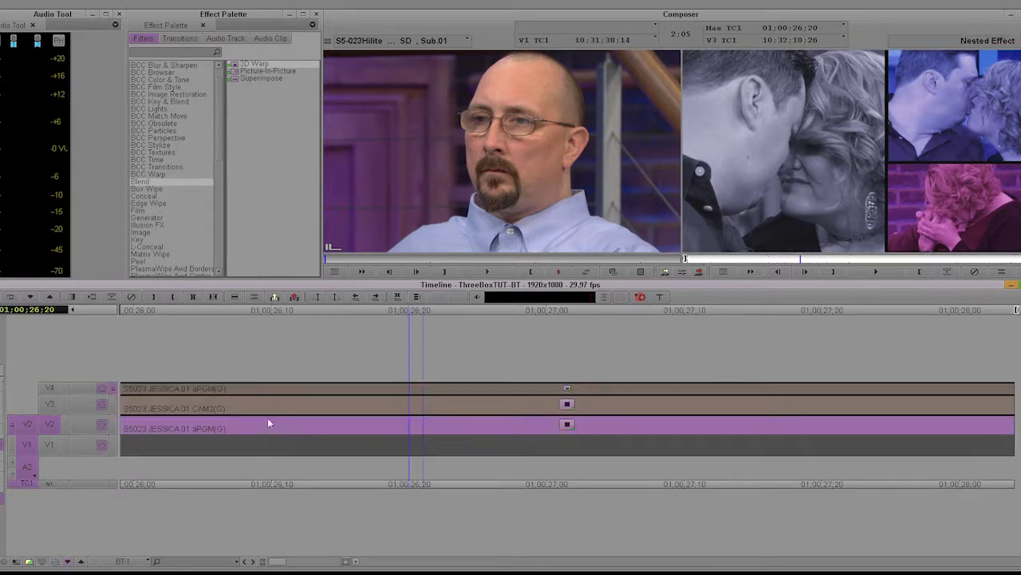
left_click(54, 405)
left_click(53, 423)
left_click(51, 387)
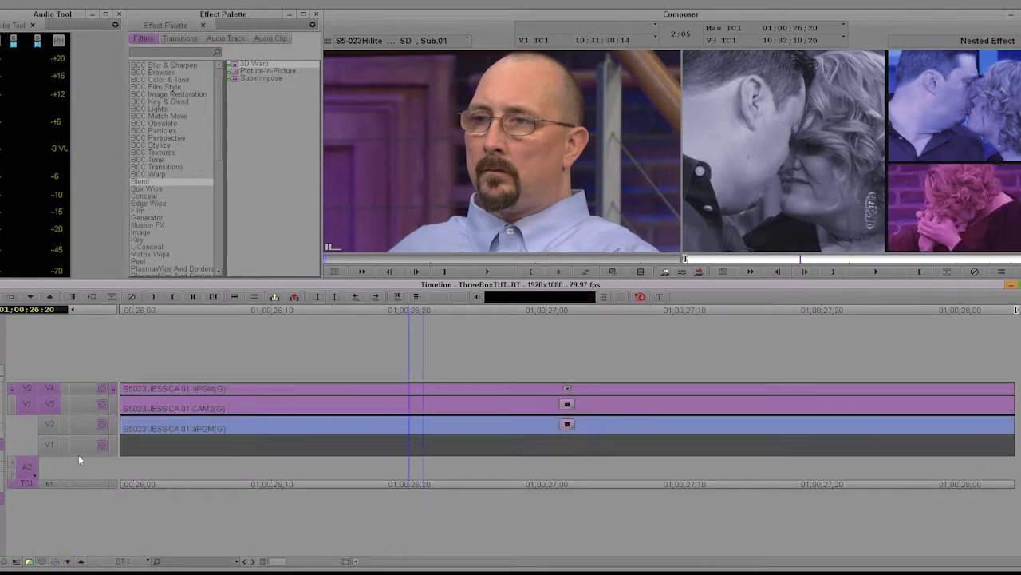
left_click(65, 561)
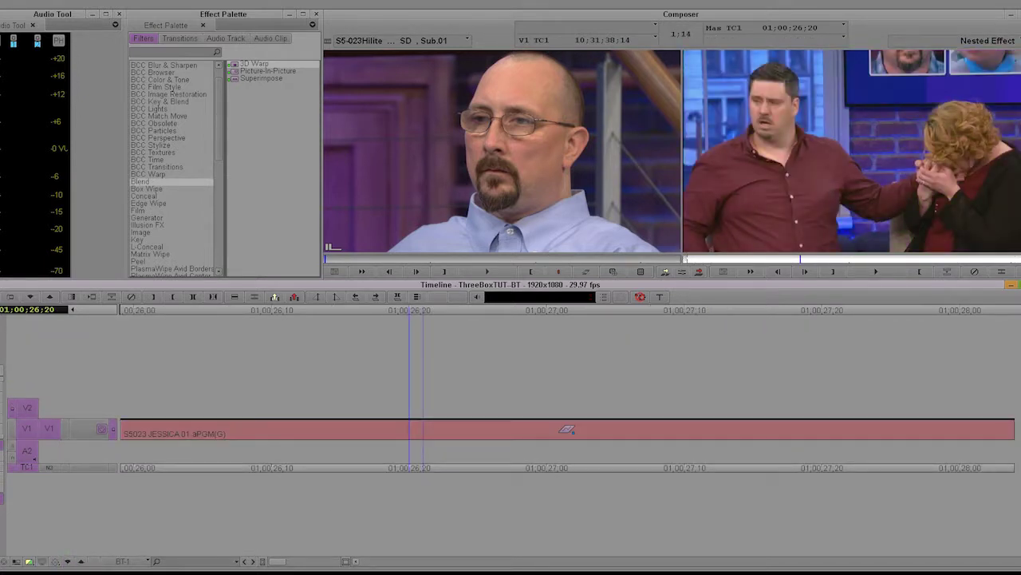
left_click(80, 561)
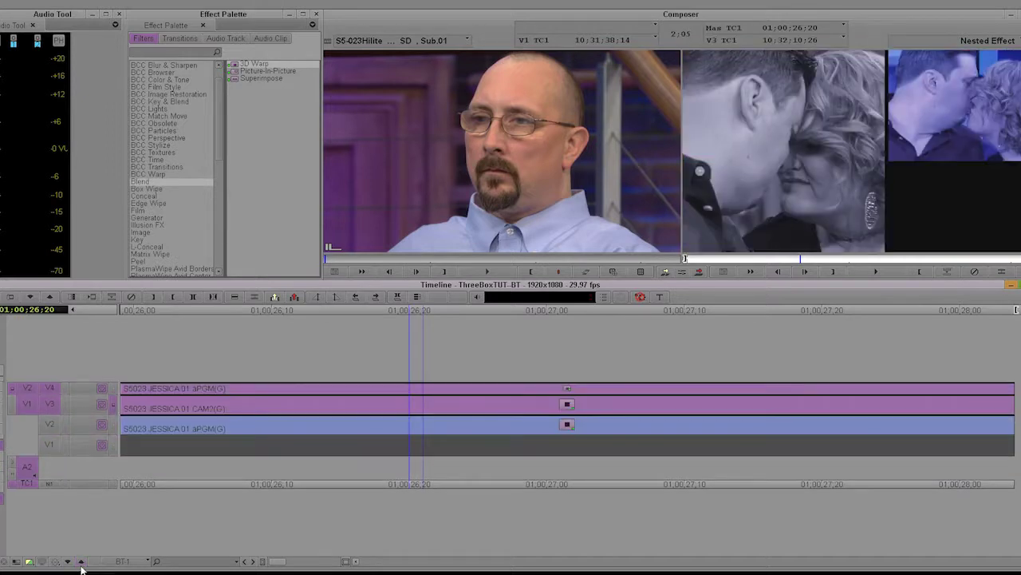
left_click(47, 424)
left_click(80, 562)
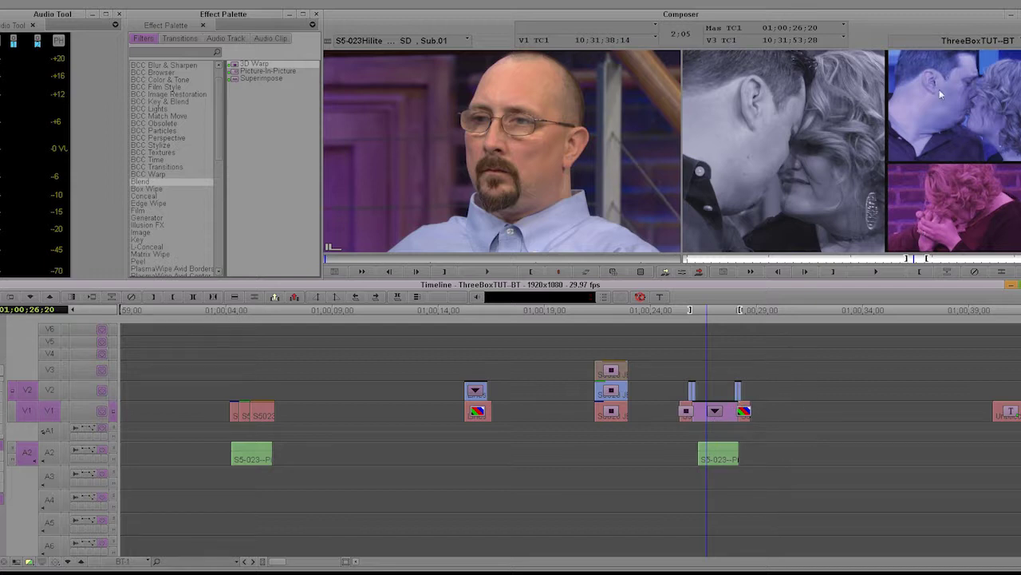
View the three-box composite at 01;00;15;29, then park on the stack of three color-corrected clips near 01;00;39;00.
left_click(480, 439)
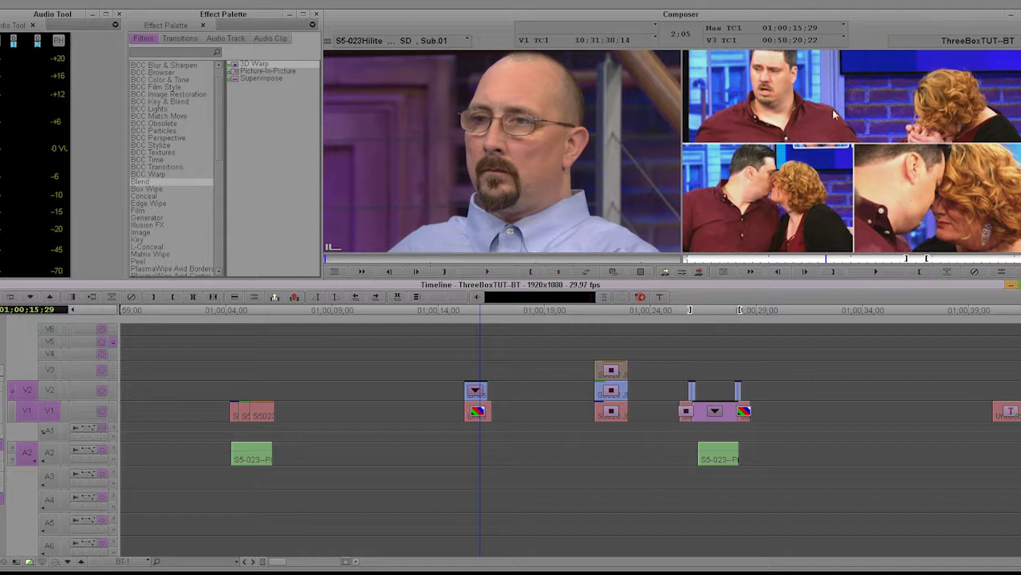
left_click(672, 473)
left_click(714, 443)
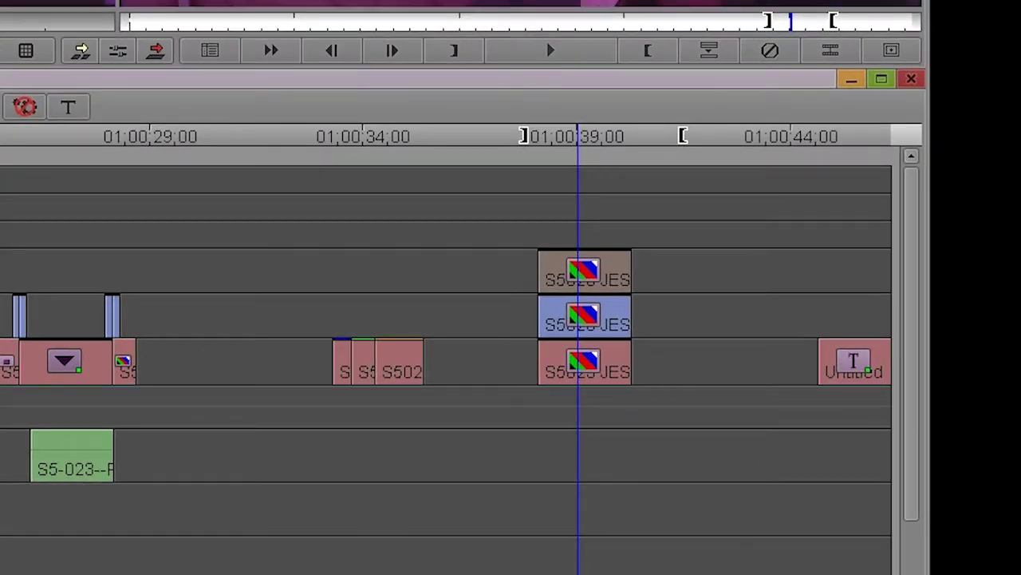
mouse_move(568, 394)
left_mouse_down()
mouse_move(548, 404)
mouse_move(574, 396)
left_mouse_up()
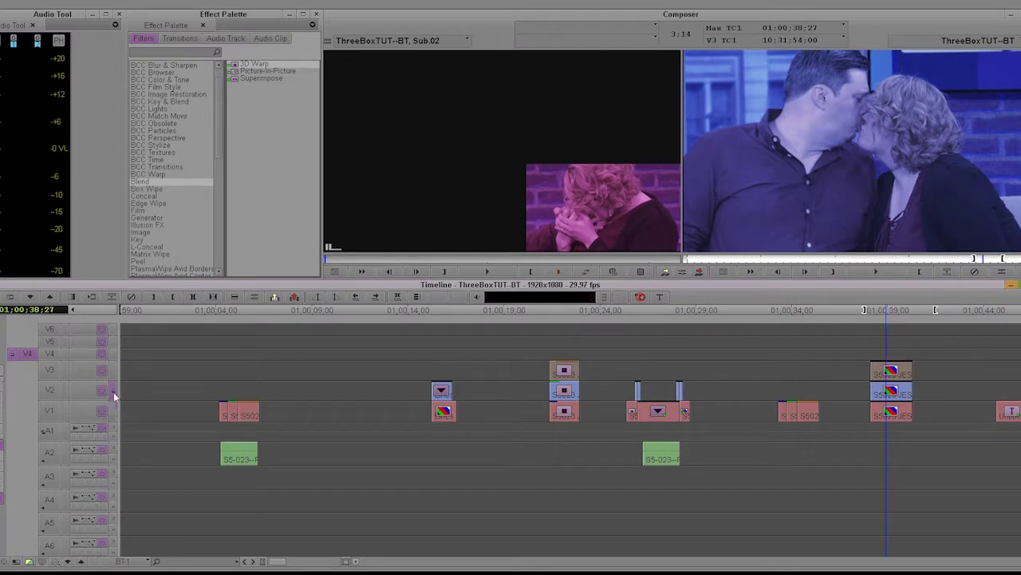
Monitor V2, V3 and V1 in turn to compare the stacked shots, finishing on V2 at 01;00;39;05.
left_click(114, 391)
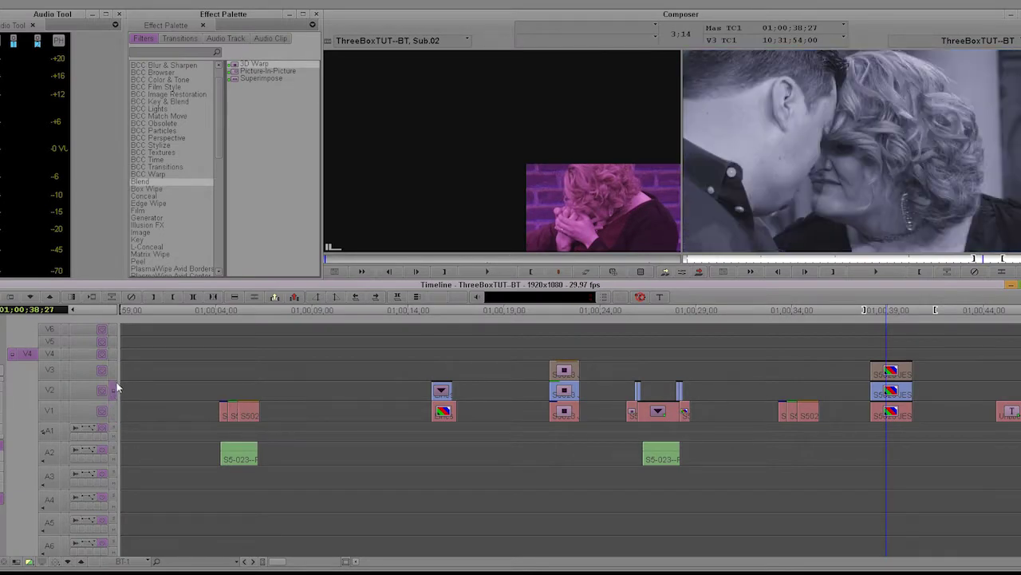
left_click(112, 371)
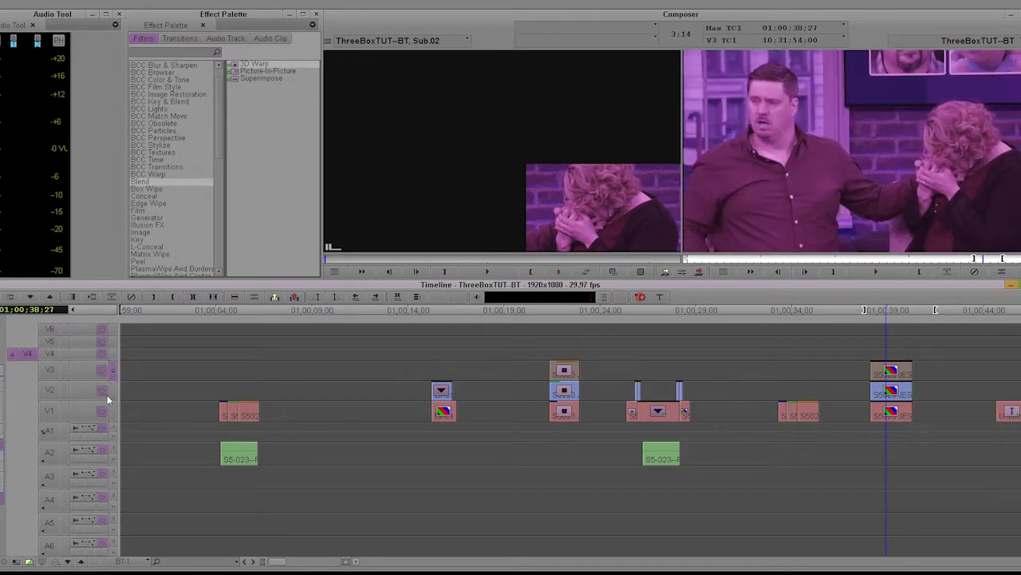
left_click(112, 391)
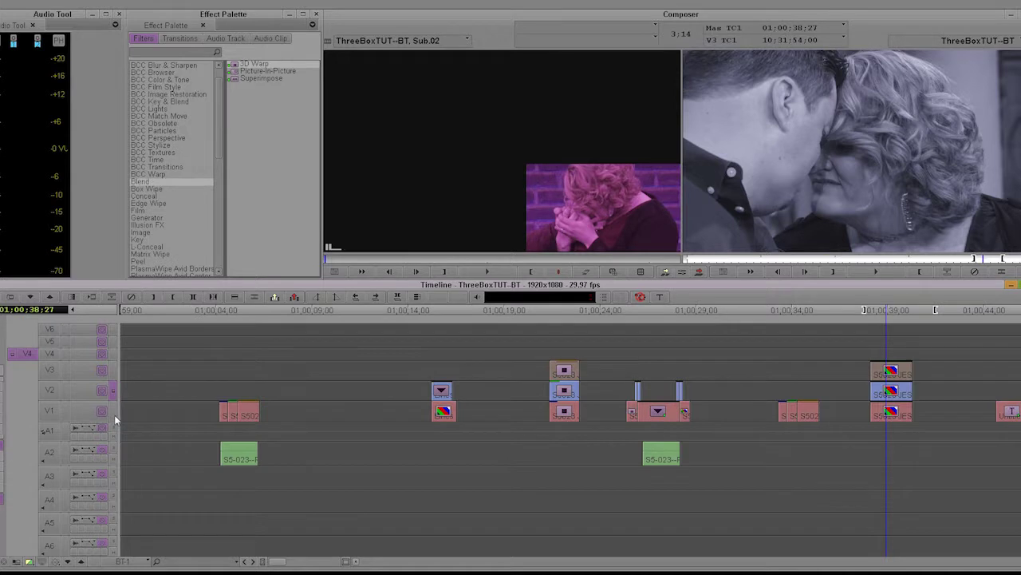
left_click(114, 414)
left_click(113, 391)
left_click(890, 434)
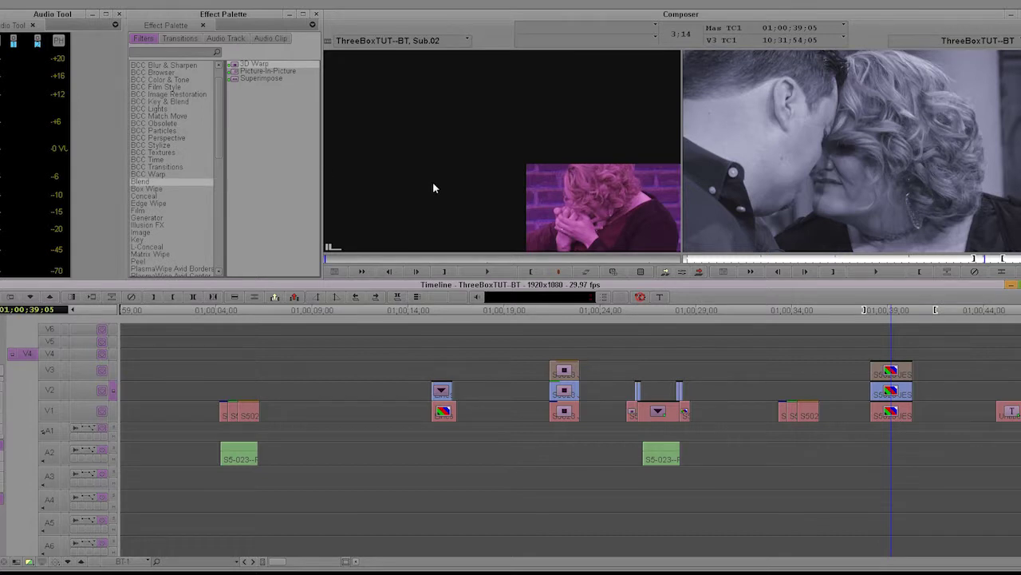
Apply 3D Warp to the V2 clip and form the tall box with right crop 243 and position X -57, Y -3.
left_click_drag(238, 65, 884, 387)
left_click(691, 276)
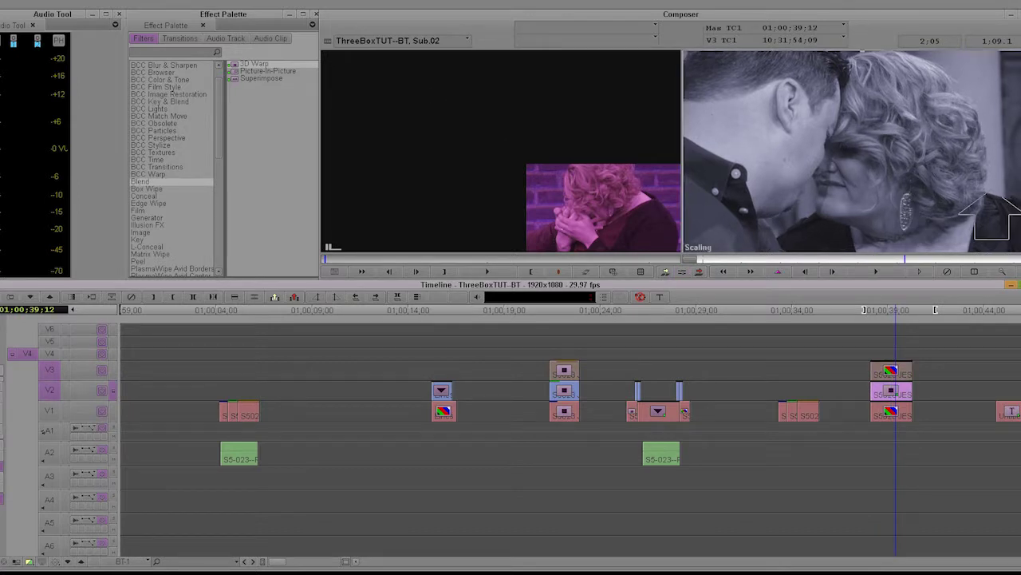
left_click_drag(63, 112, 66, 114)
left_click_drag(838, 142, 932, 147)
left_click_drag(92, 124, 99, 124)
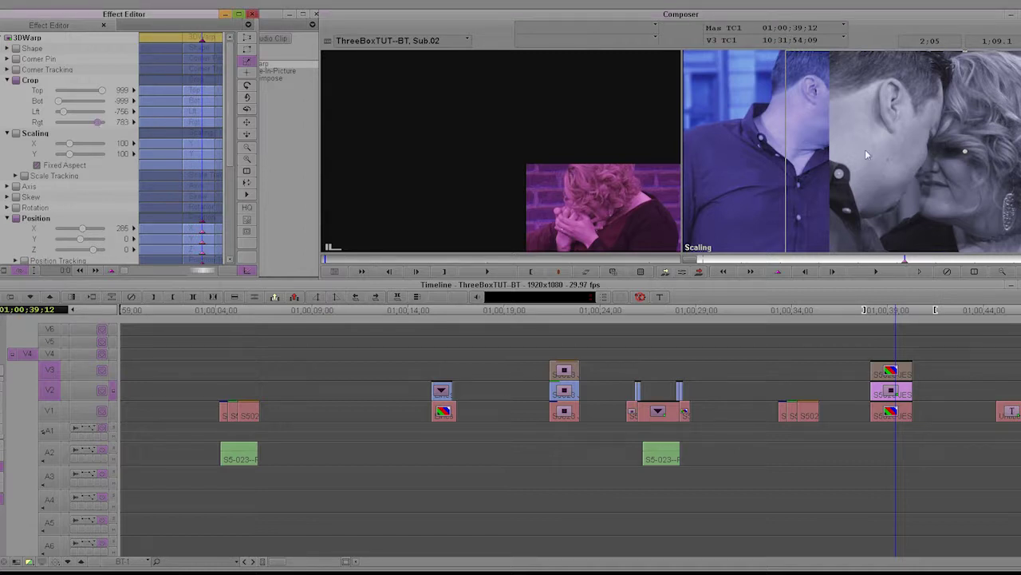
left_click_drag(95, 125, 89, 125)
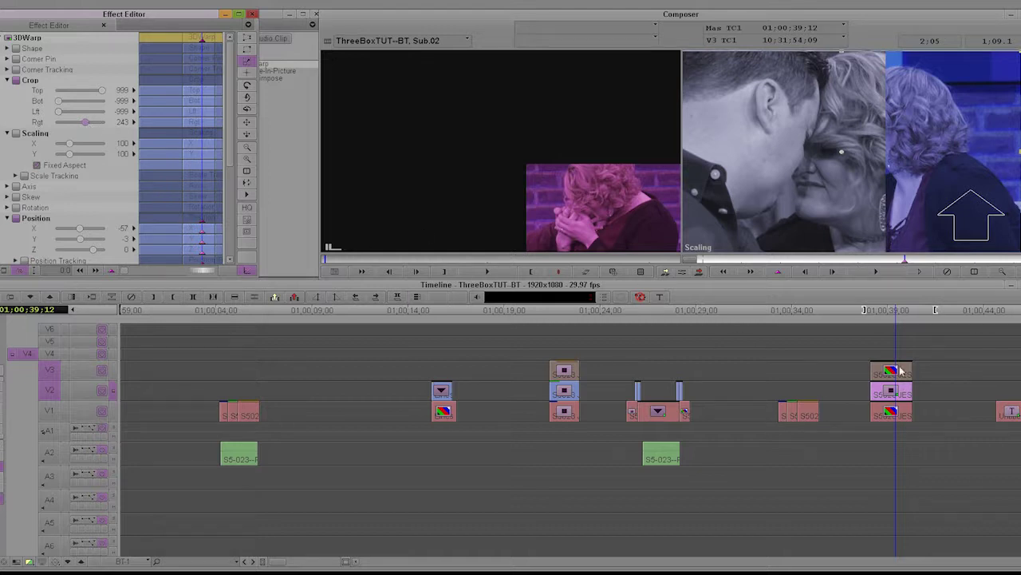
left_click(663, 285)
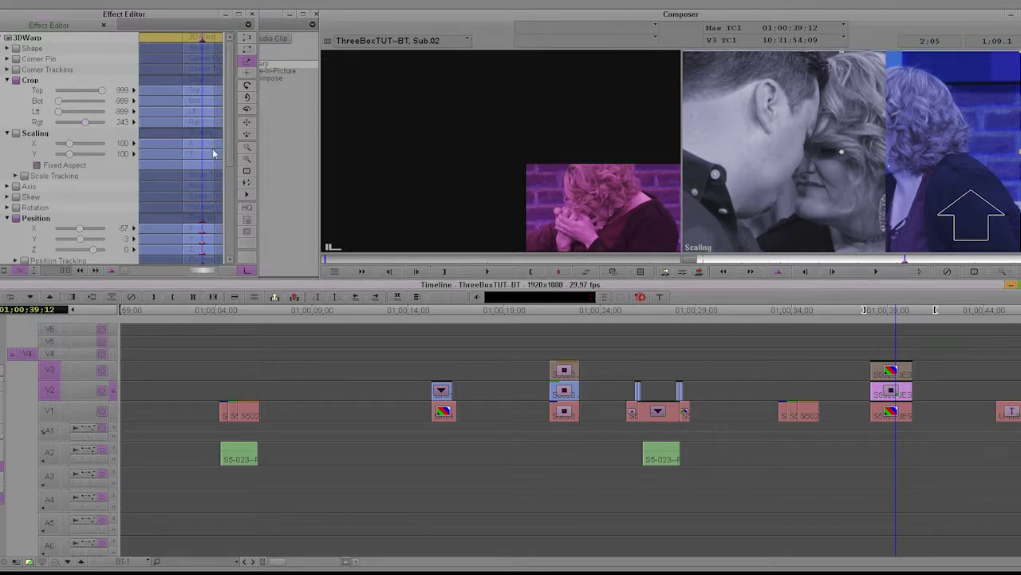
Apply 3D Warp to the V1 clip and, monitoring V1 alone, crop it to bottom -162, left -567 and right 378.
left_click_drag(162, 16, 141, 17)
left_click(257, 95)
left_click_drag(235, 65, 889, 411)
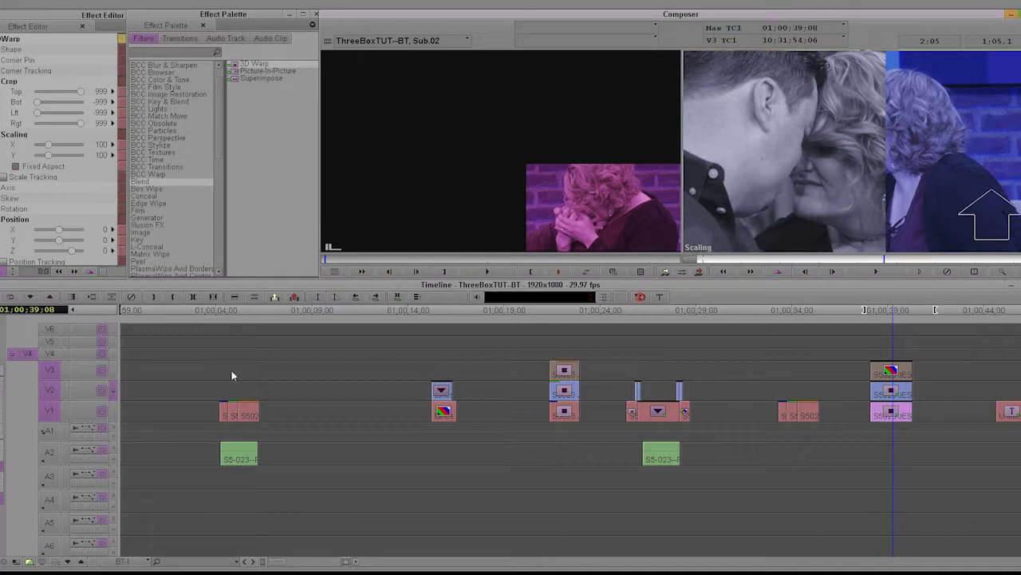
left_click(114, 411)
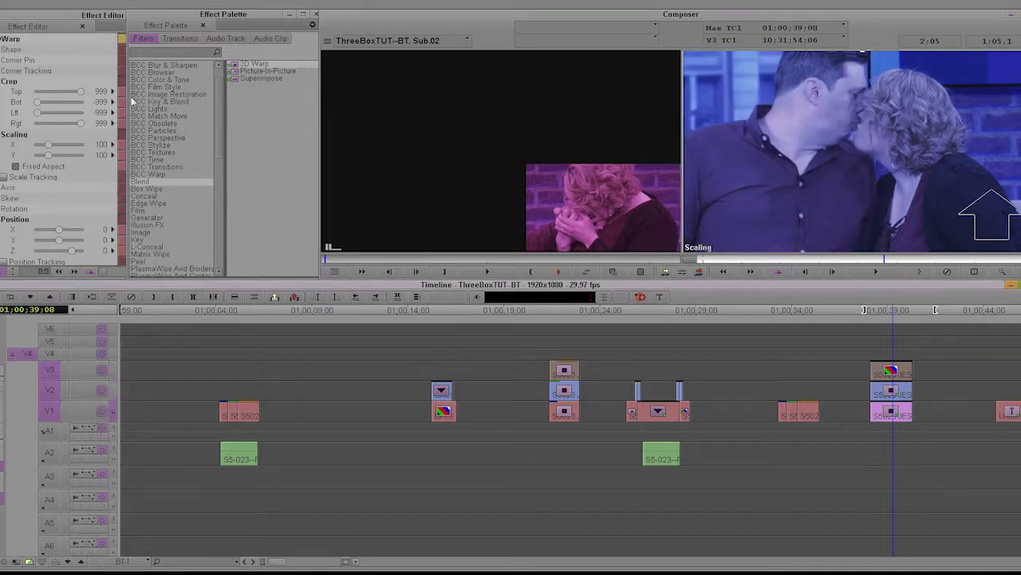
left_click_drag(64, 16, 216, 17)
mouse_move(188, 113)
left_mouse_down()
mouse_move(209, 103)
mouse_move(223, 127)
mouse_move(202, 113)
left_mouse_up()
Reposition the cropped V1 shot beside the tall V2 box at X 321, Y -3, monitoring both layers together.
left_click(877, 109)
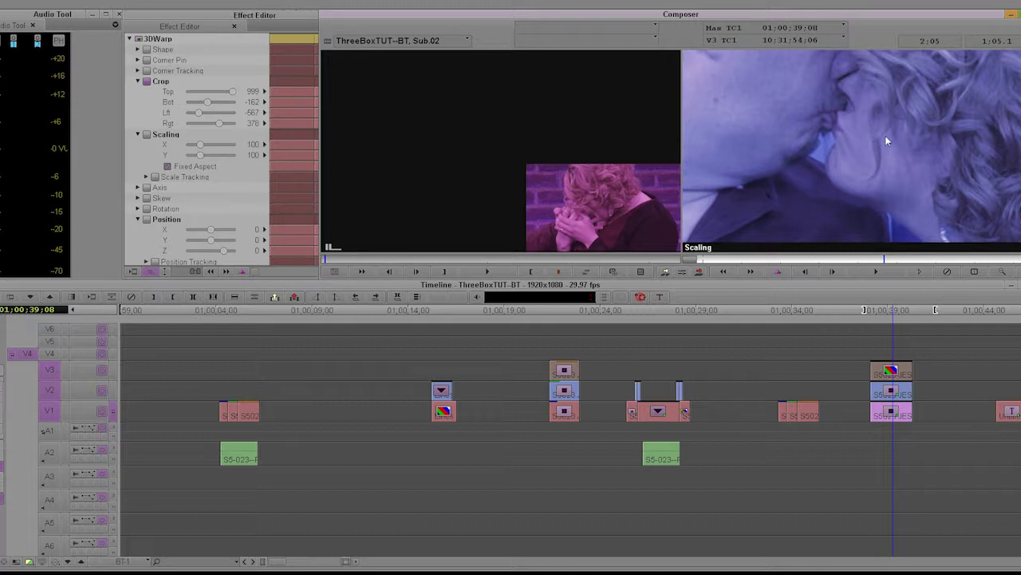
key("ctrl+k")
left_click_drag(852, 117, 937, 108)
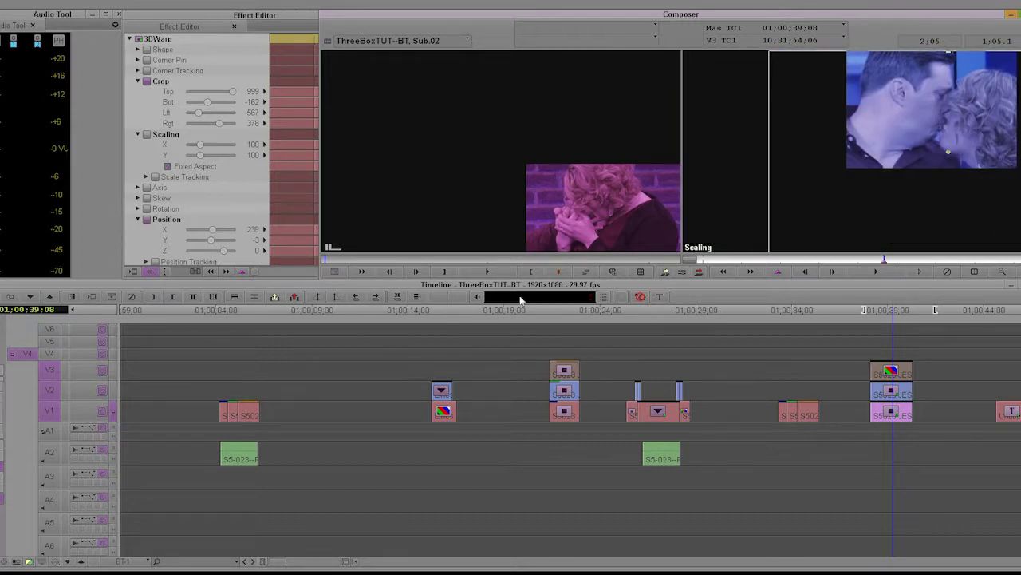
left_click(126, 391)
left_click_drag(892, 142, 930, 130)
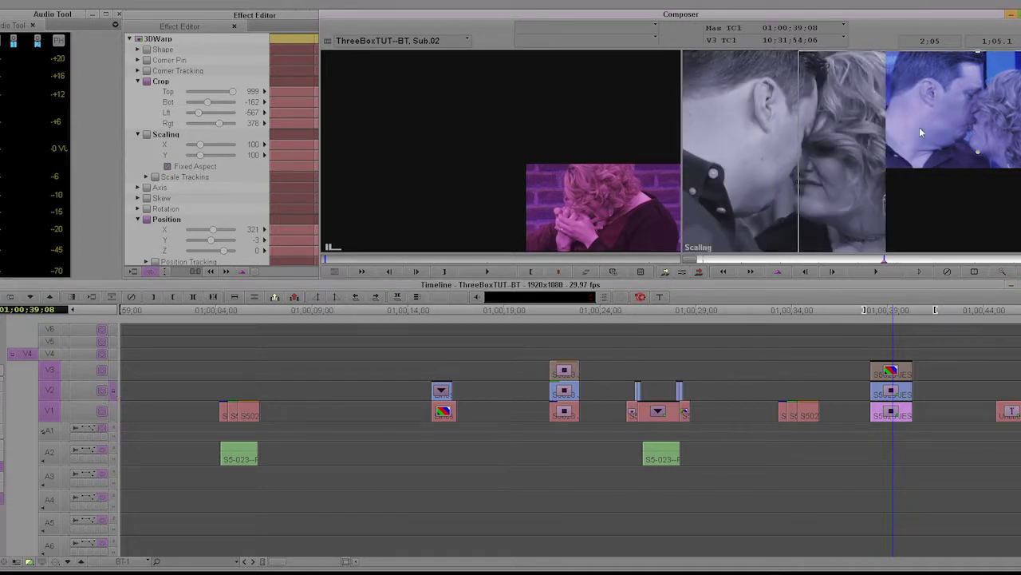
Move the V2 box to X -104 at 01;00;39;09, check its 01;00;39;12 keyframe, and reselect the V1 clip at 01;00;39;08.
left_click(892, 387)
left_click(817, 191)
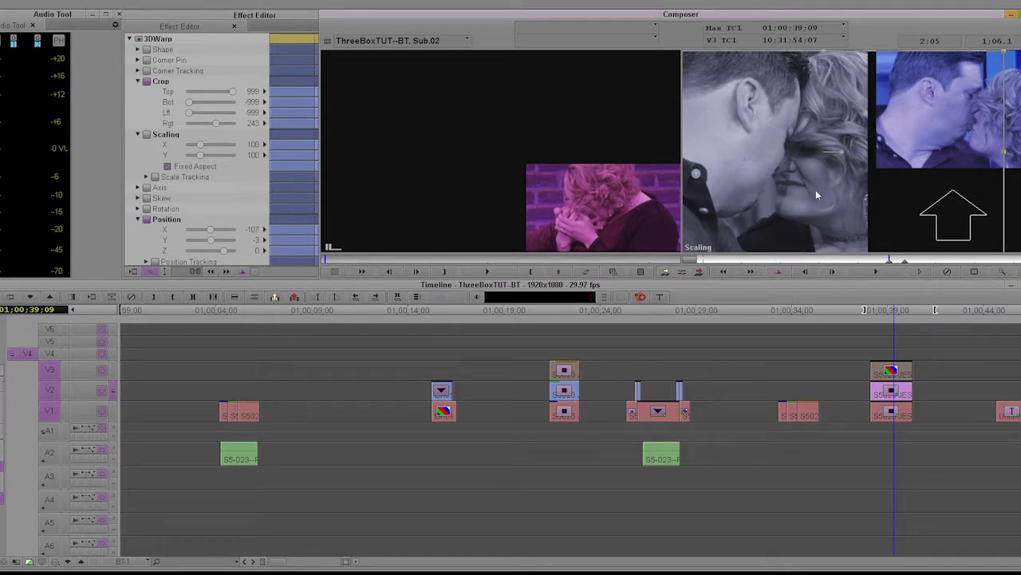
left_click_drag(816, 195, 813, 190)
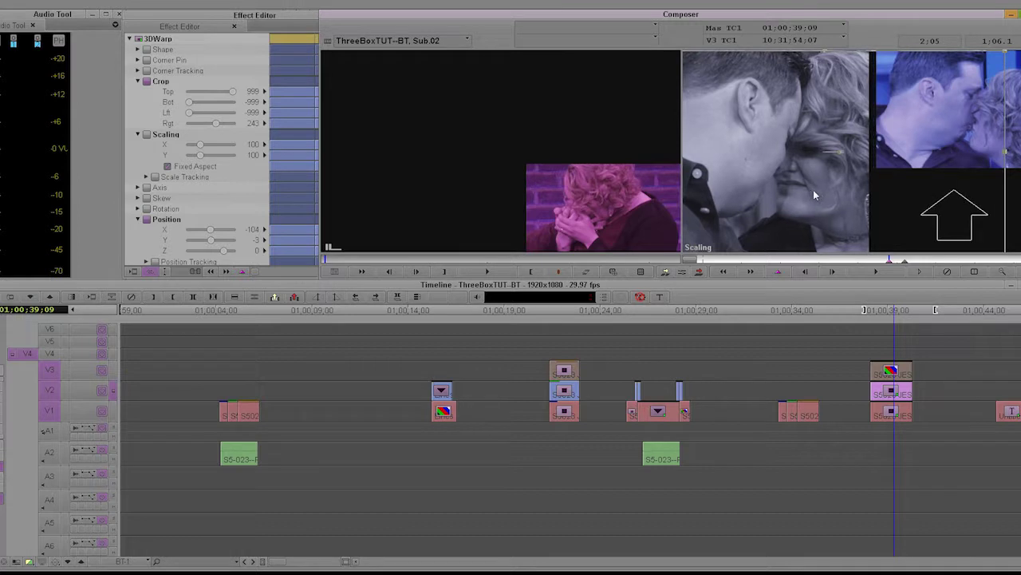
left_click(906, 260)
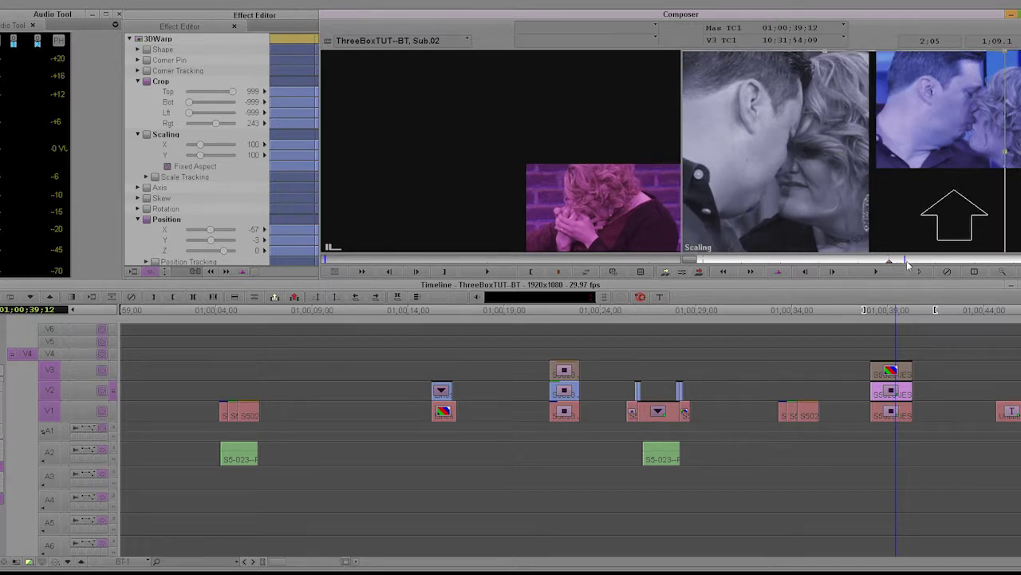
left_click(903, 413)
left_click(884, 261)
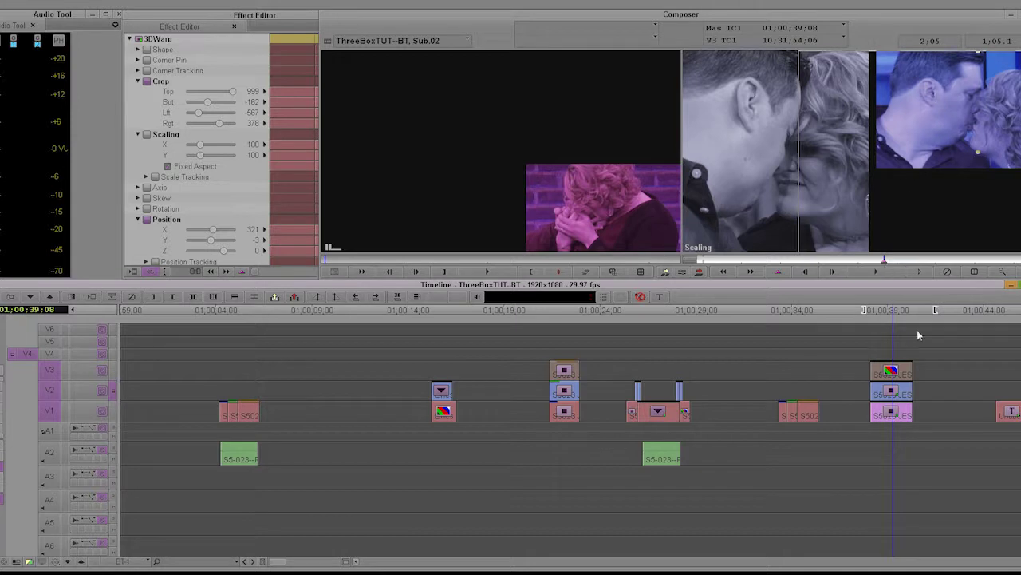
Monitor V3, apply 3D Warp to the V3 clip, and show its parameters in the Effect Editor.
left_click(115, 370)
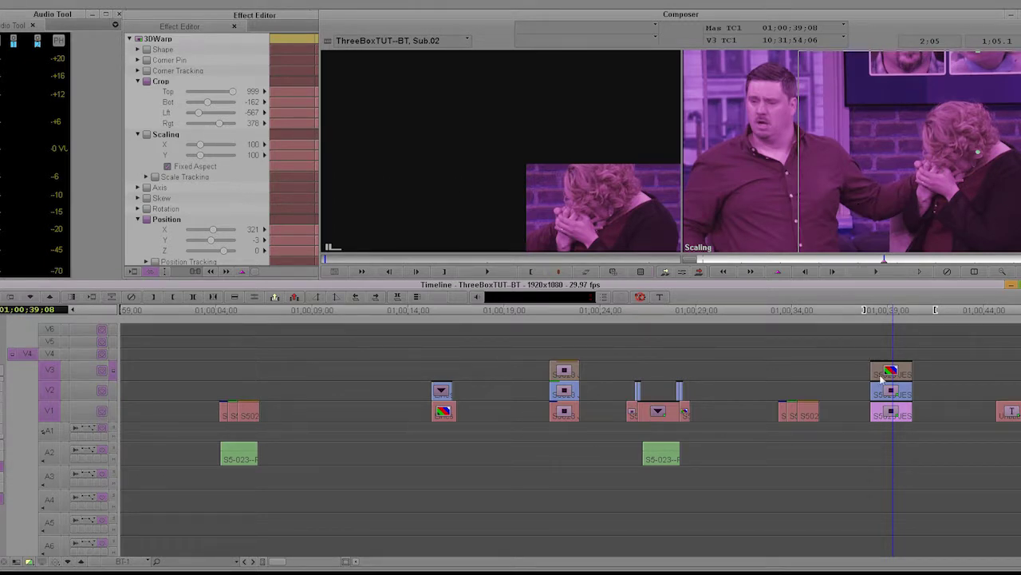
left_click_drag(276, 15, 892, 371)
left_click(247, 17)
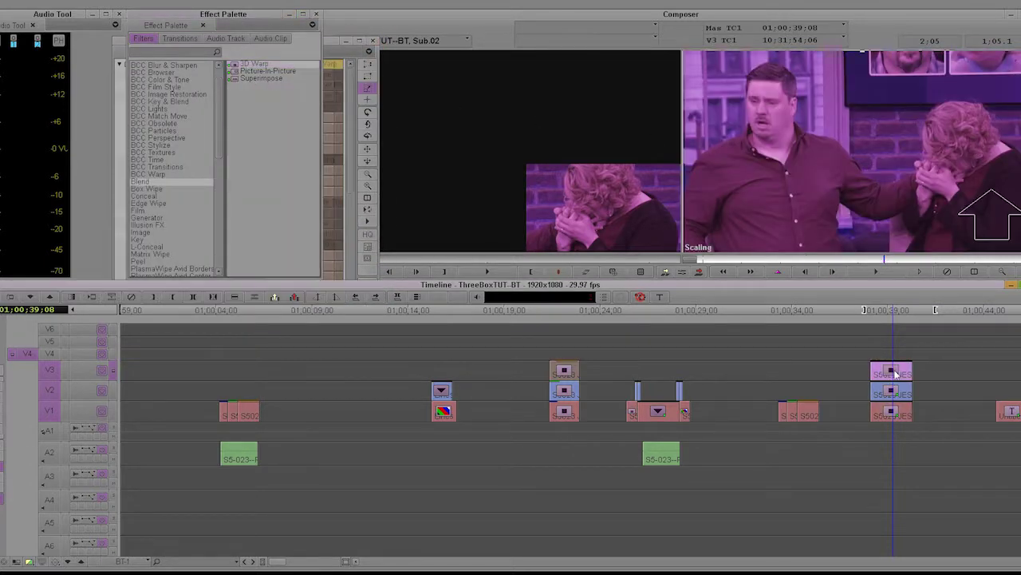
left_click(683, 271)
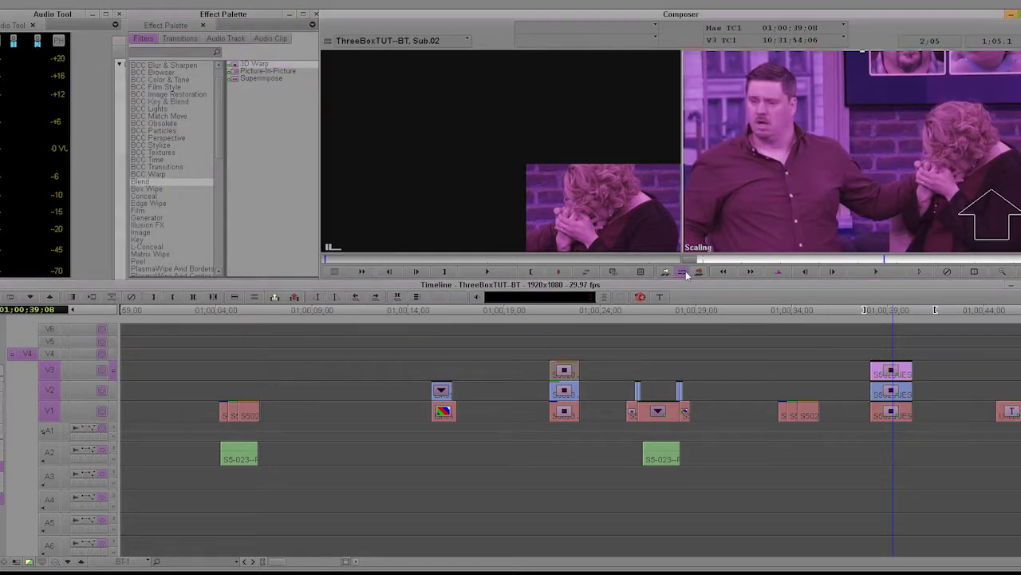
left_click_drag(238, 14, 166, 16)
left_click(244, 41)
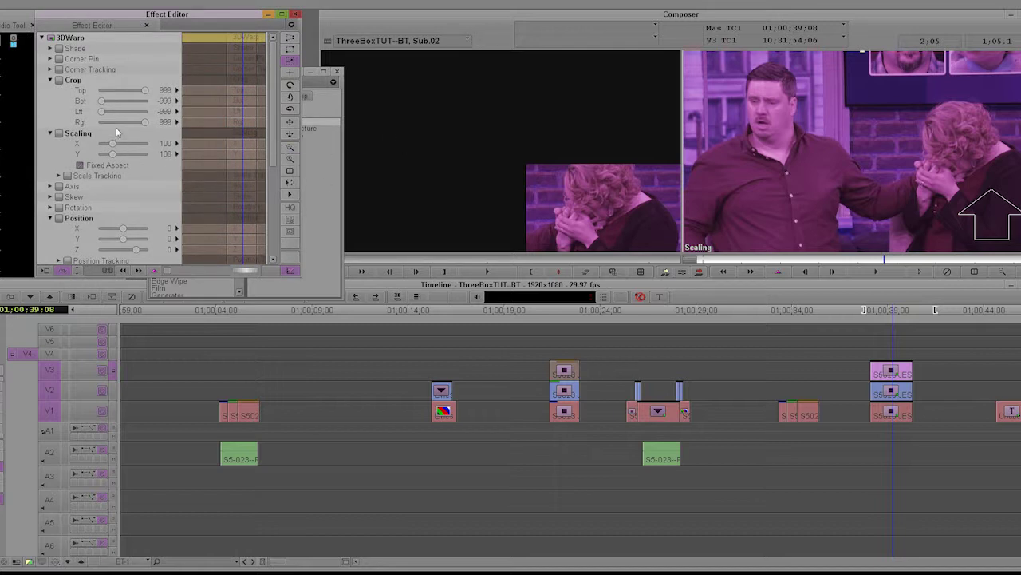
Crop the V3 shot to top 648, bottom -432, left 27, right 972, and position it below the V1 box at X 26, Y -425.
left_click_drag(103, 111, 123, 113)
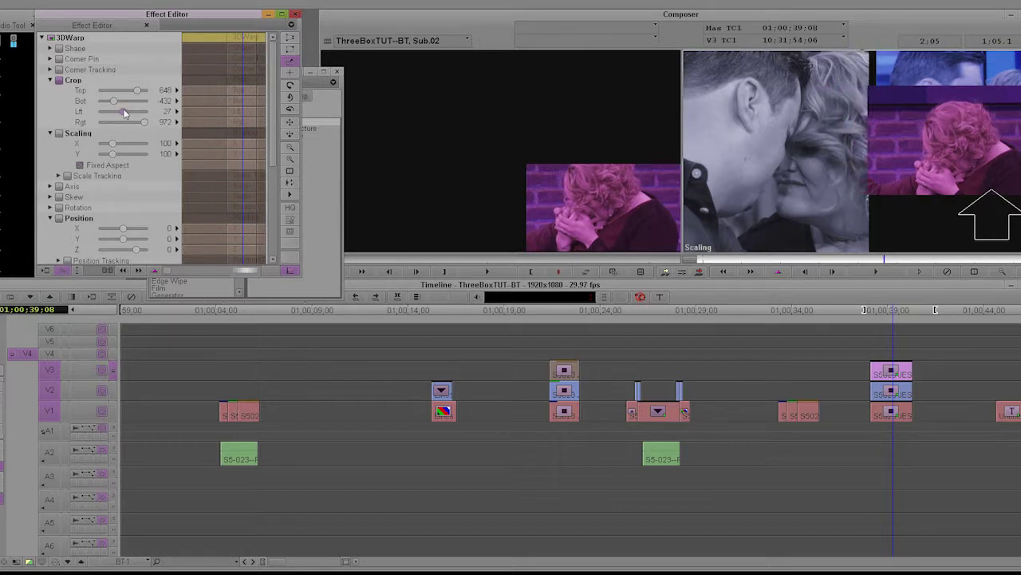
left_click_drag(929, 158, 952, 176)
left_click_drag(955, 178, 947, 207)
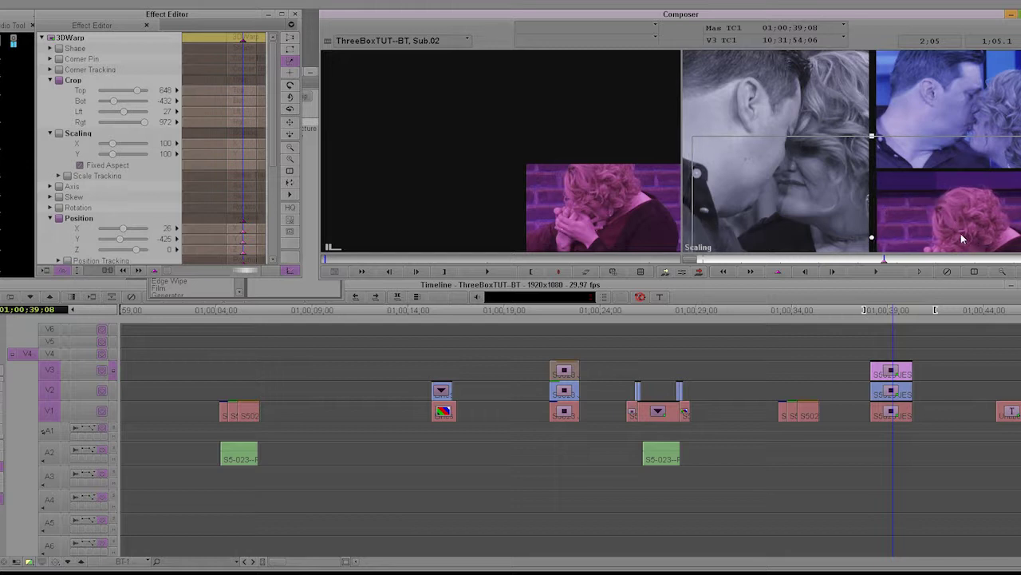
At 01;00;39;07, set the V3 shot's left crop to 23 and its Y position to -431, and leave effect editing.
key("Left")
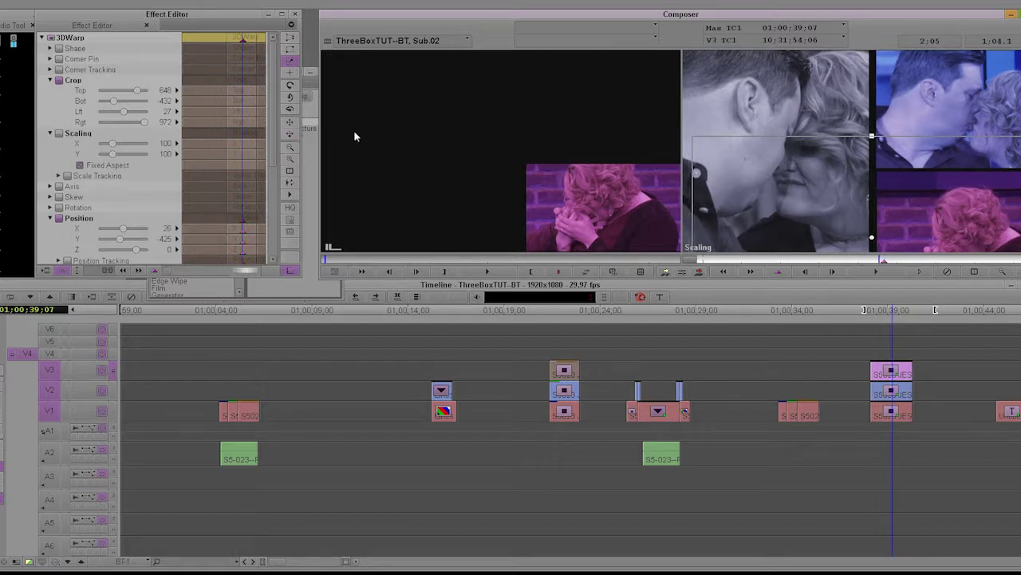
left_click(292, 122)
key("Left")
key("Left")
key("Left")
key("Left")
left_click(942, 229)
left_click_drag(941, 226, 942, 229)
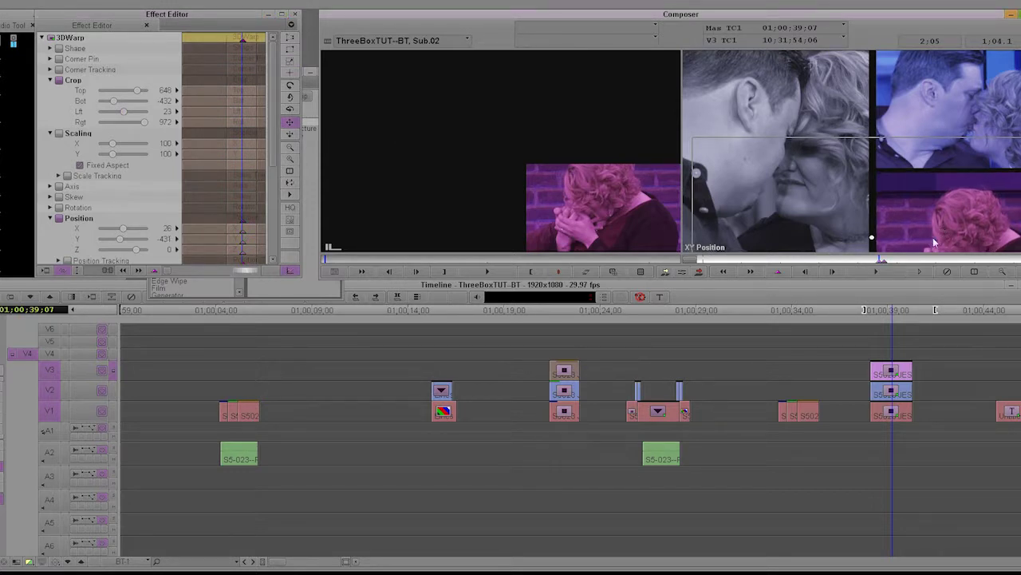
left_click(849, 328)
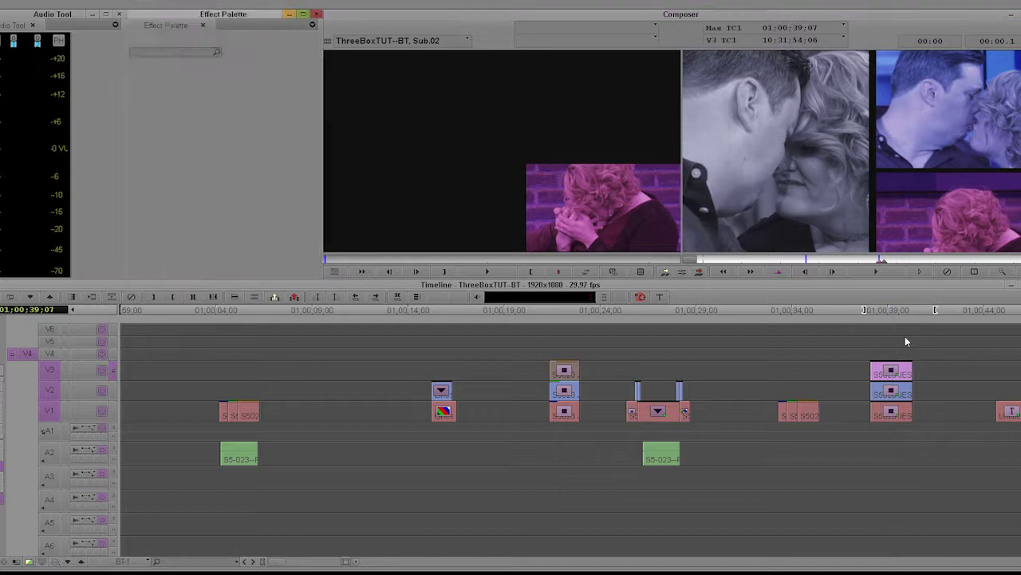
Render the V1, V2 and V3 effects in the marked range around the three-box stack and deselect all tracks.
left_click(867, 396)
left_click(882, 398)
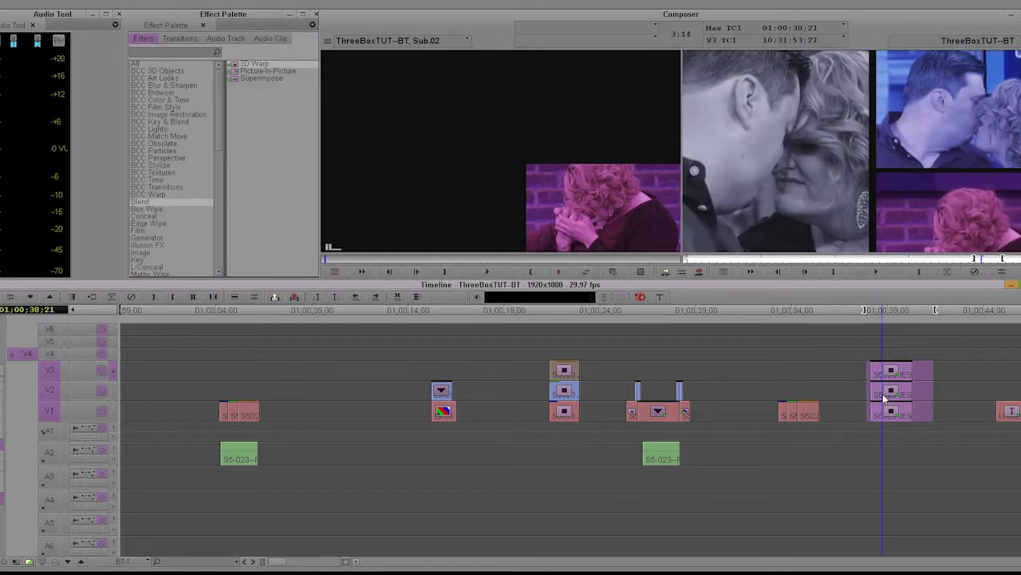
key("ctrl+r")
left_click(543, 317)
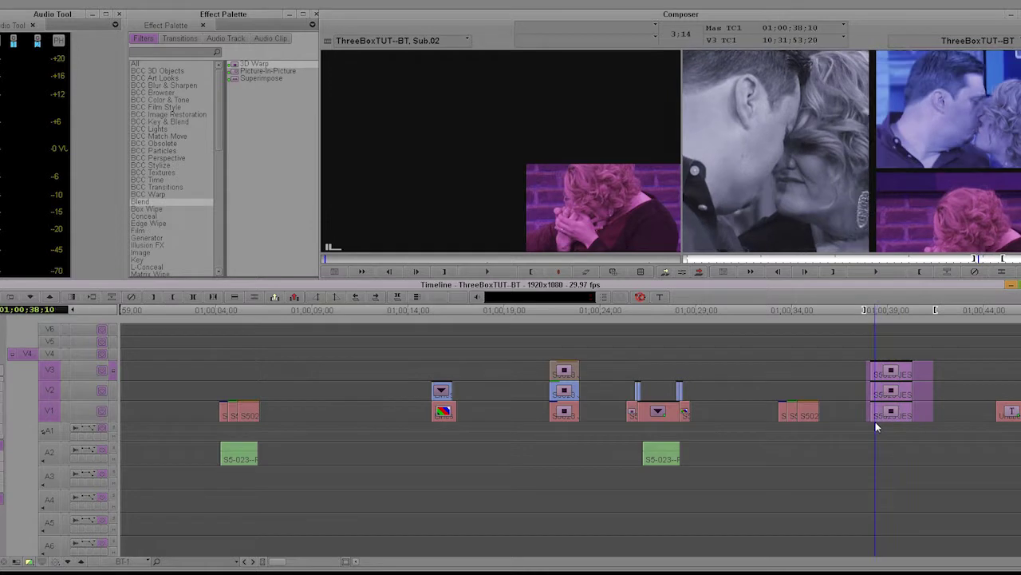
key("ctrl+shift+a")
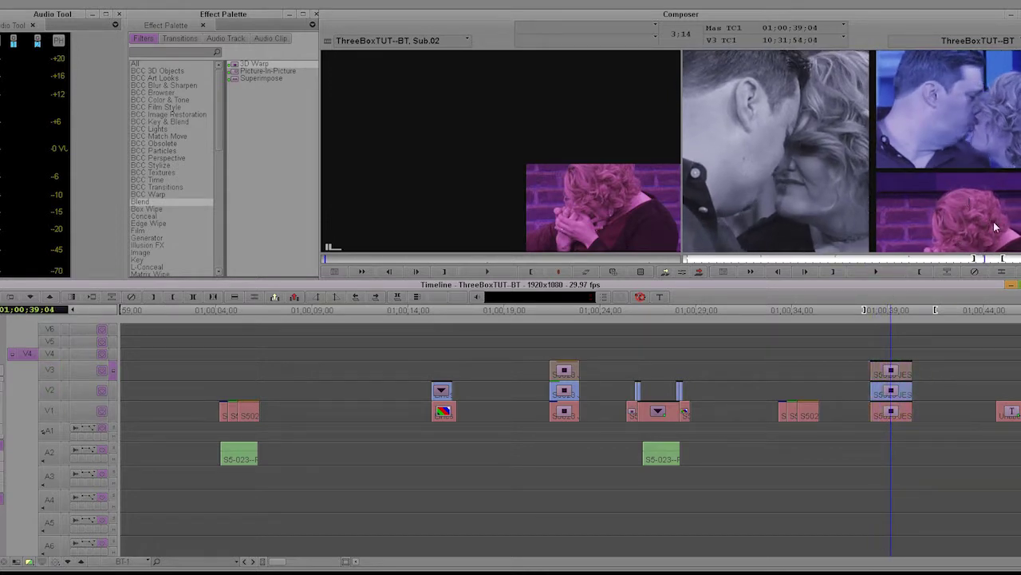
Enable V3 alone, expand the nest of its stacked clip, and apply 3D Warp to the inner clip.
left_click(49, 371)
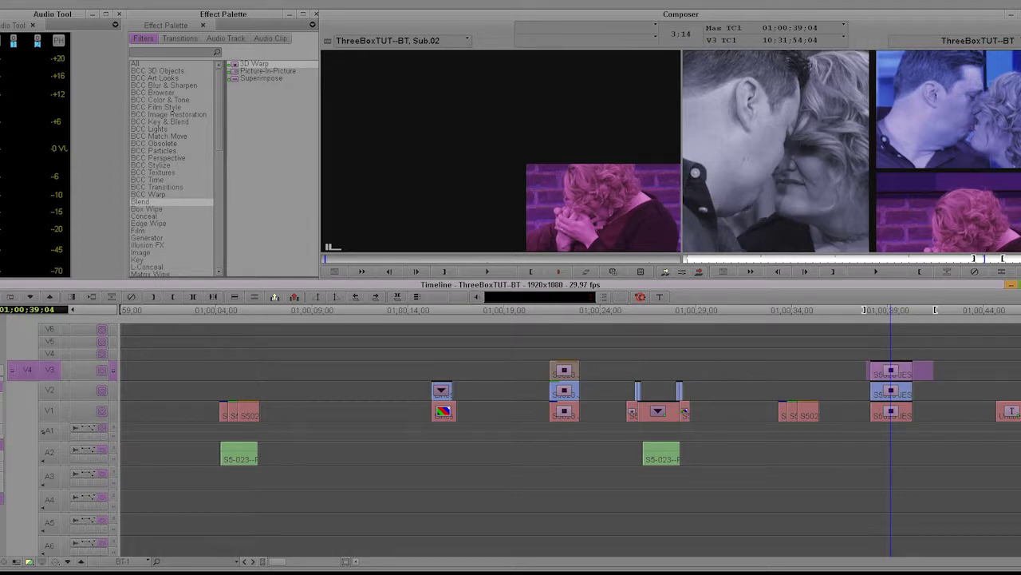
double_click(892, 373)
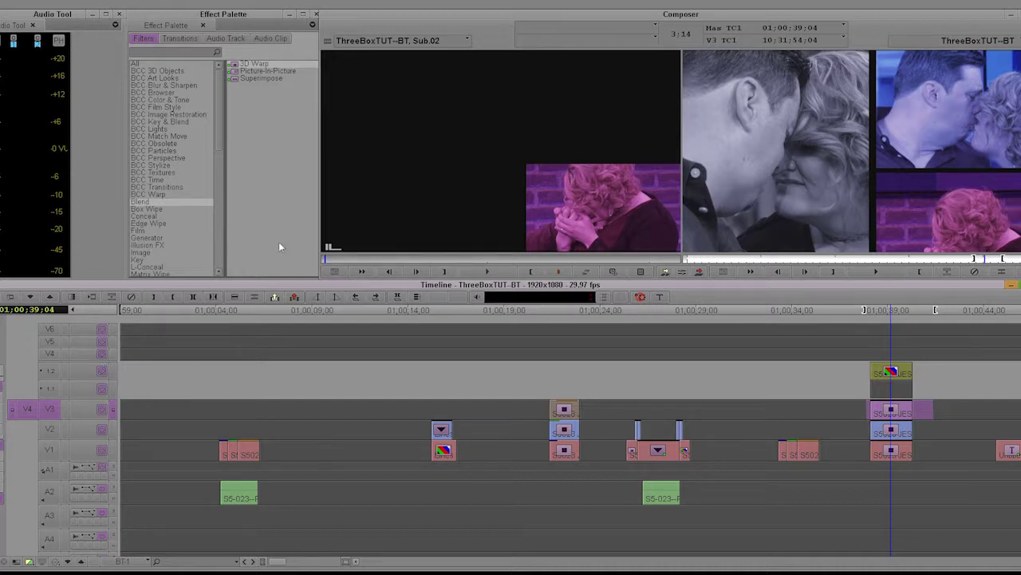
left_click_drag(170, 201, 892, 371)
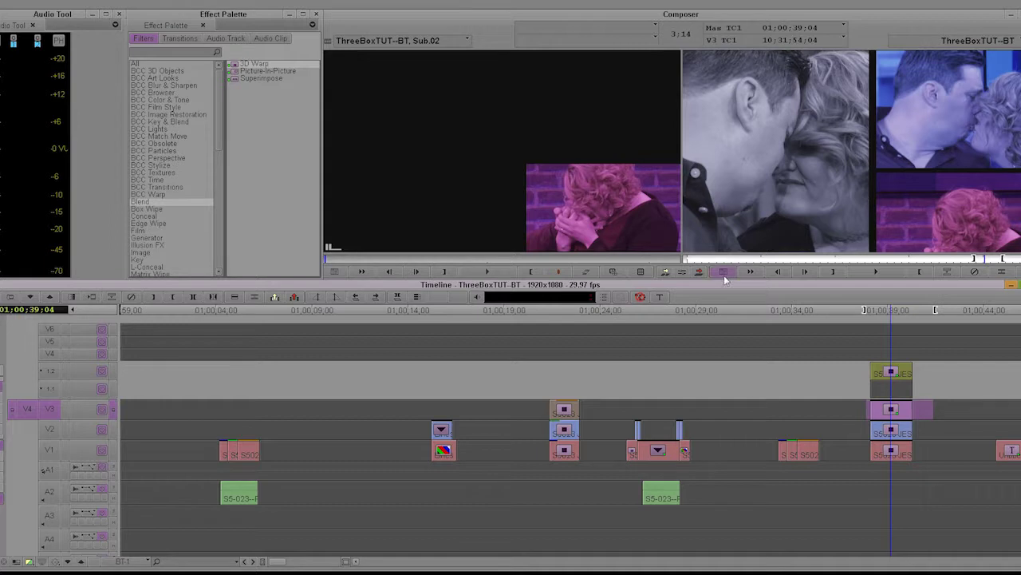
Bring the inner V3 shot closer and recenter the woman within her box at 01;00;39;07, using the XZ and XY position modes.
left_click(681, 275)
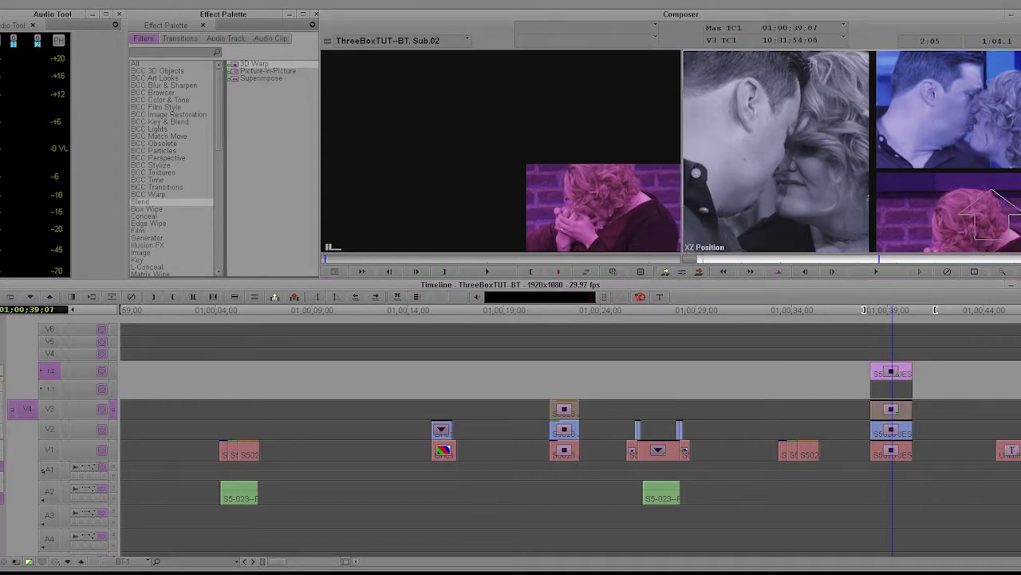
mouse_move(986, 220)
left_mouse_down()
mouse_move(1005, 245)
mouse_move(1000, 208)
left_mouse_up()
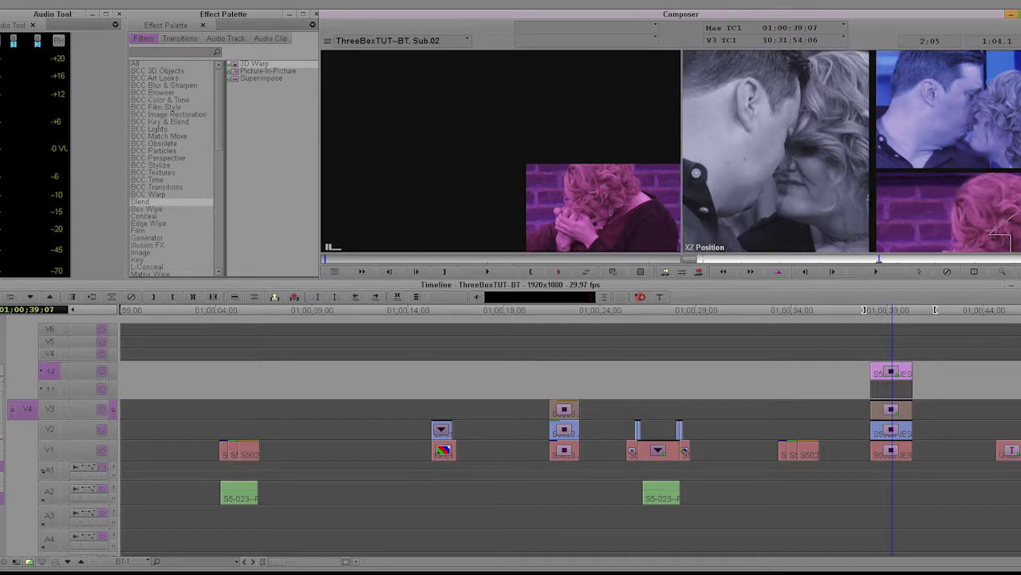
left_click_drag(919, 158, 988, 227)
left_click(892, 413)
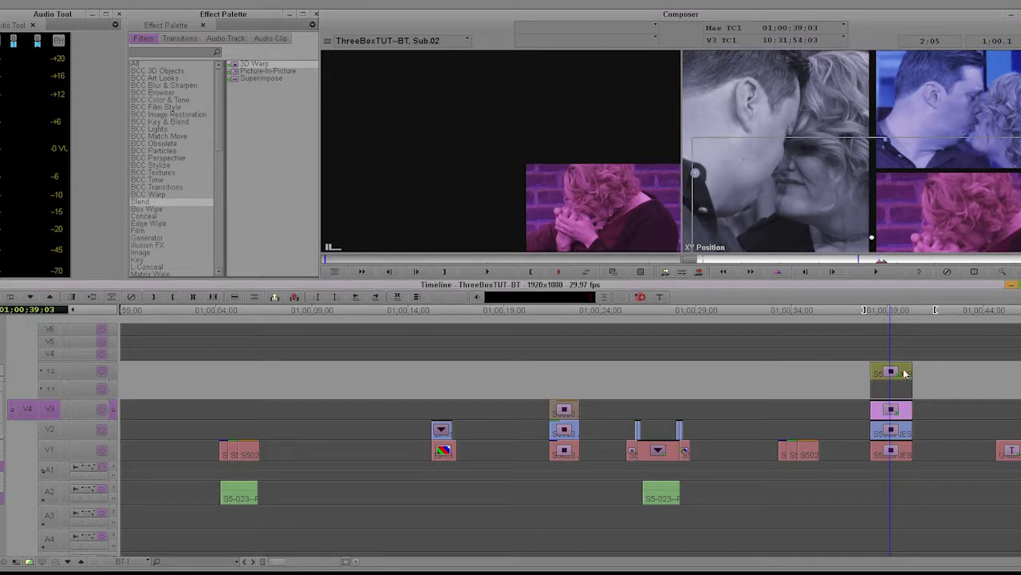
Shift the inner V3 shot slightly at 01;00;39;23, return to its 01;00;39;07 keyframe, and collapse the V3 nest.
left_click(905, 373)
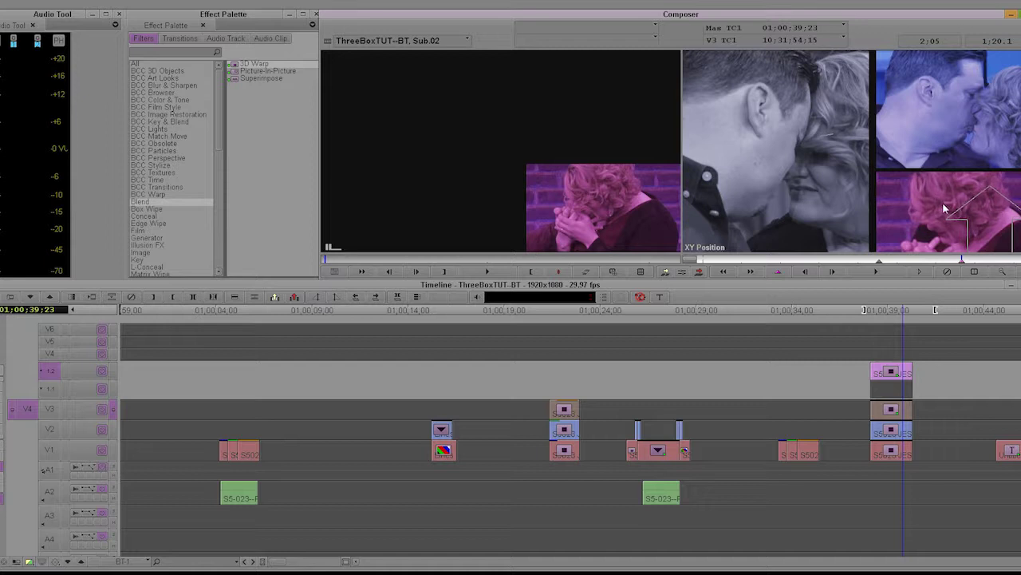
left_click_drag(942, 206, 938, 205)
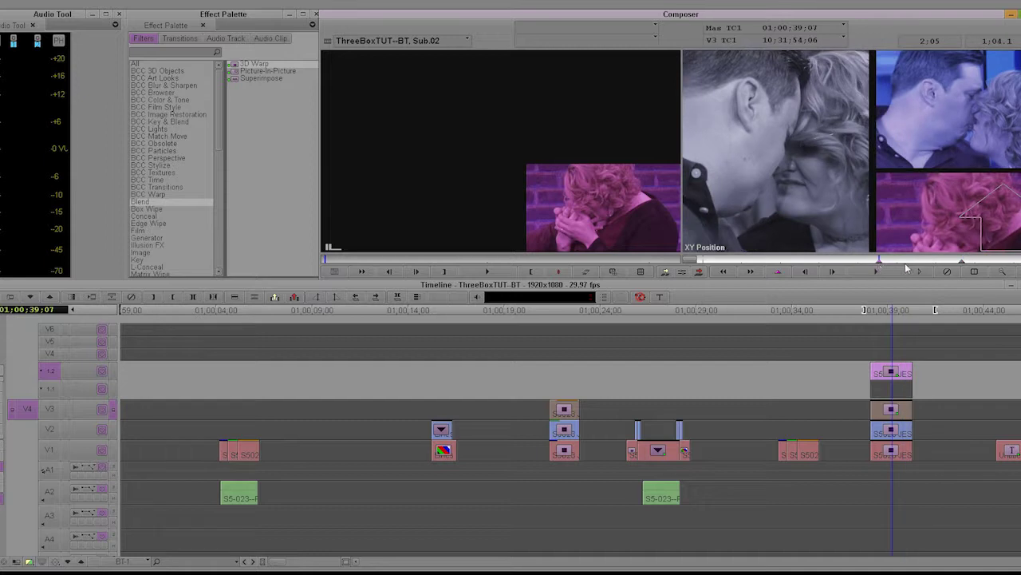
left_click(881, 261)
double_click(899, 412)
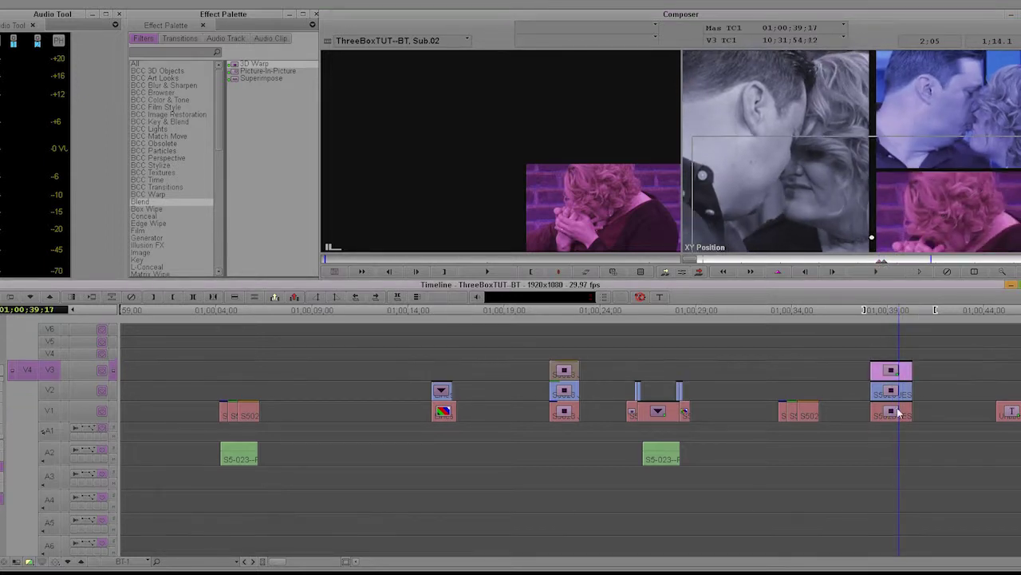
Mark In at 01;00;37;14, render the V2 and V3 effects across the marked range, and play back the new three-box composite.
key("i")
left_click(857, 386)
left_click(916, 372)
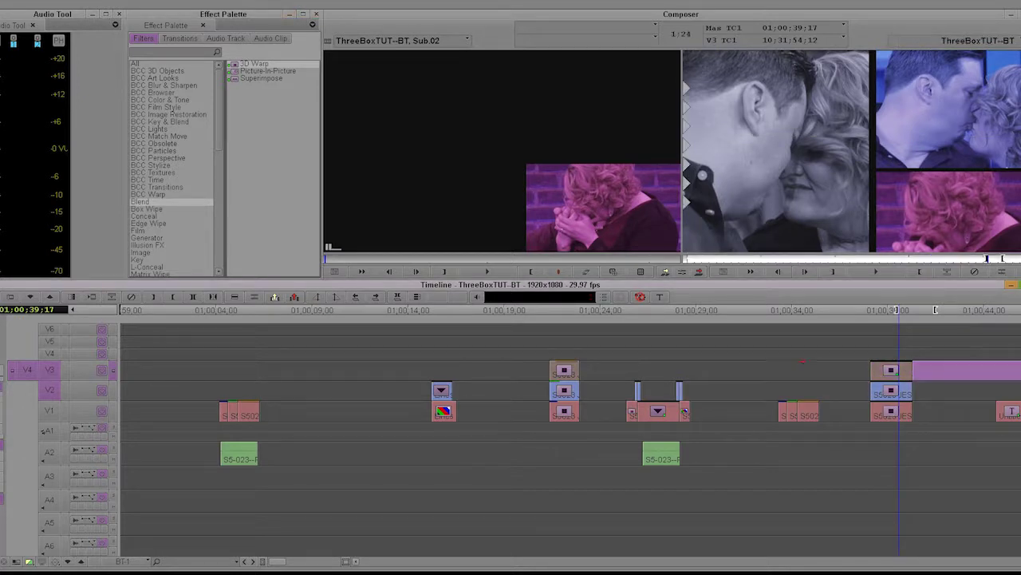
left_click(2, 387)
left_click(887, 395)
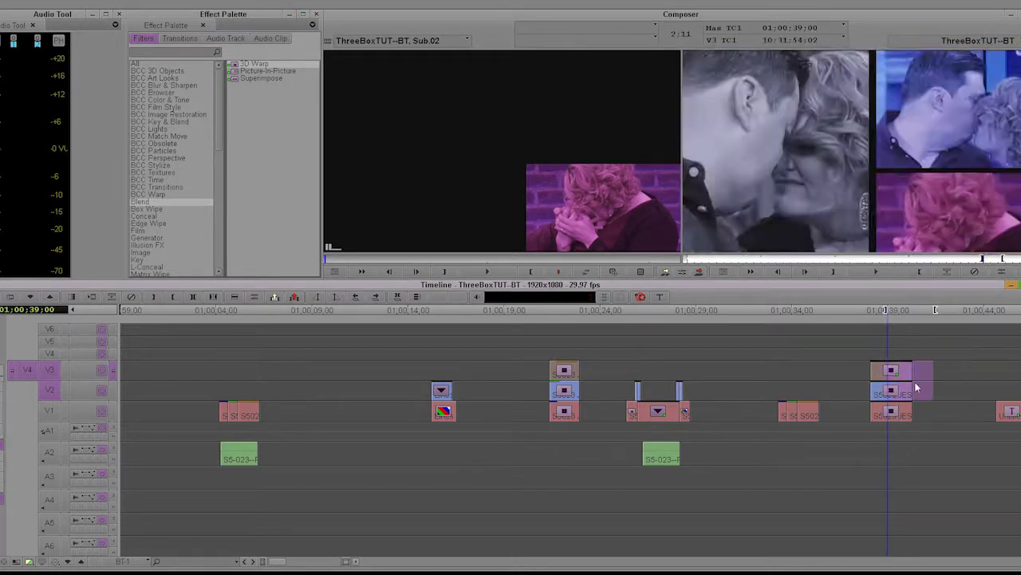
left_click(914, 391)
left_click(858, 391)
key("i")
key("ctrl+r")
left_click(547, 318)
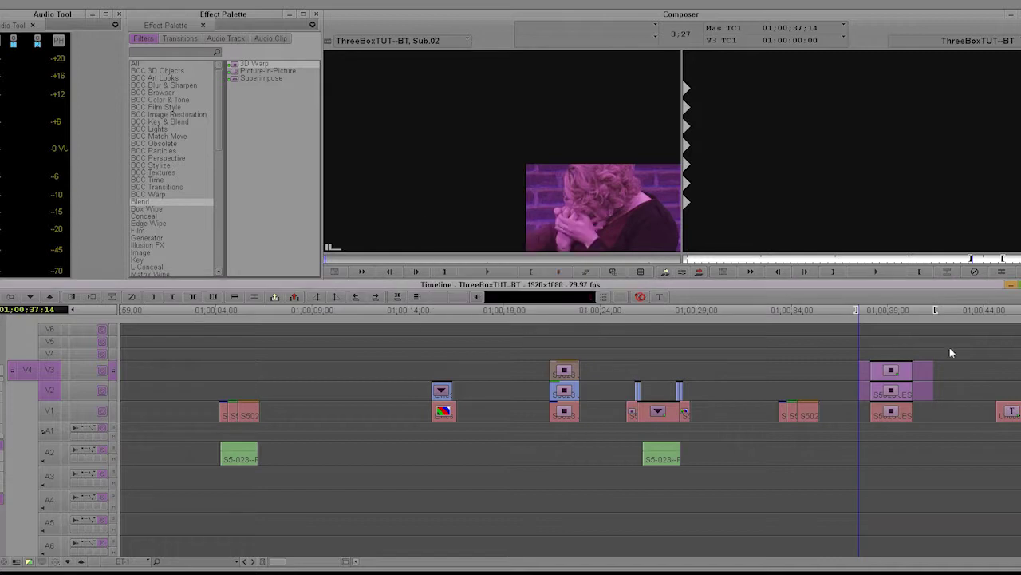
left_click(878, 410)
key("space")
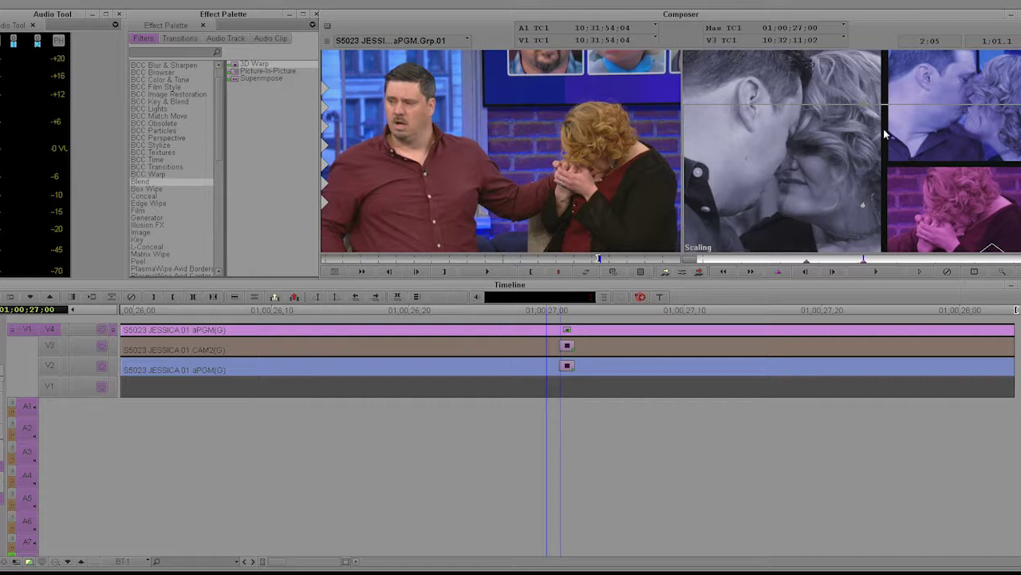
Step out of the nested composite to the main sequence and mark the finished three-box clip on V1 near 01;00;27;00.
left_click(80, 561)
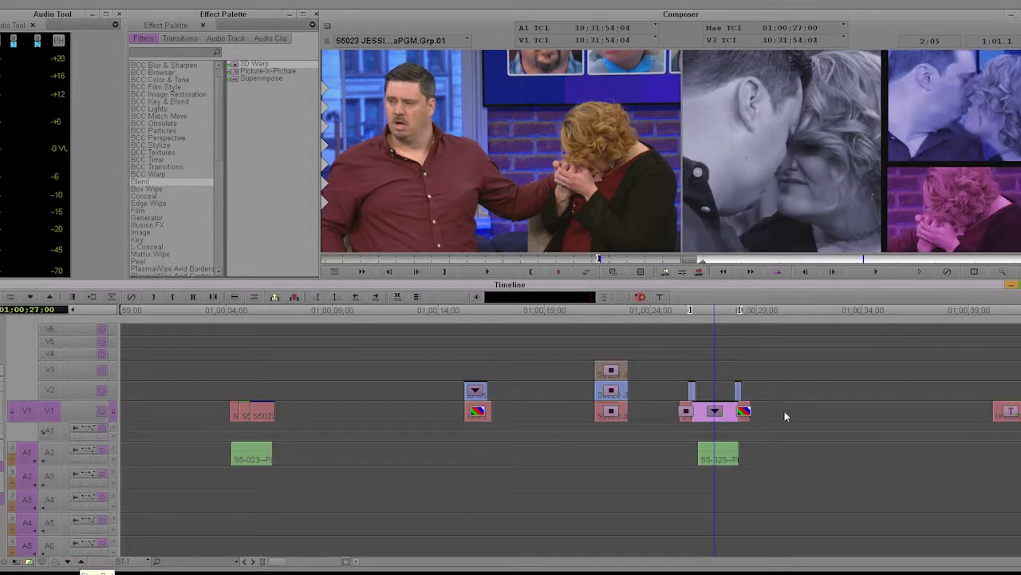
left_click(718, 433)
key("t")
left_click_drag(695, 432, 730, 425)
Play the opening V1 shots near 01;00;05, compare them with the finished three-box composite at 01;00;27;01, and save.
mouse_move(239, 443)
left_mouse_down()
mouse_move(250, 442)
mouse_move(232, 449)
left_mouse_up()
key("space")
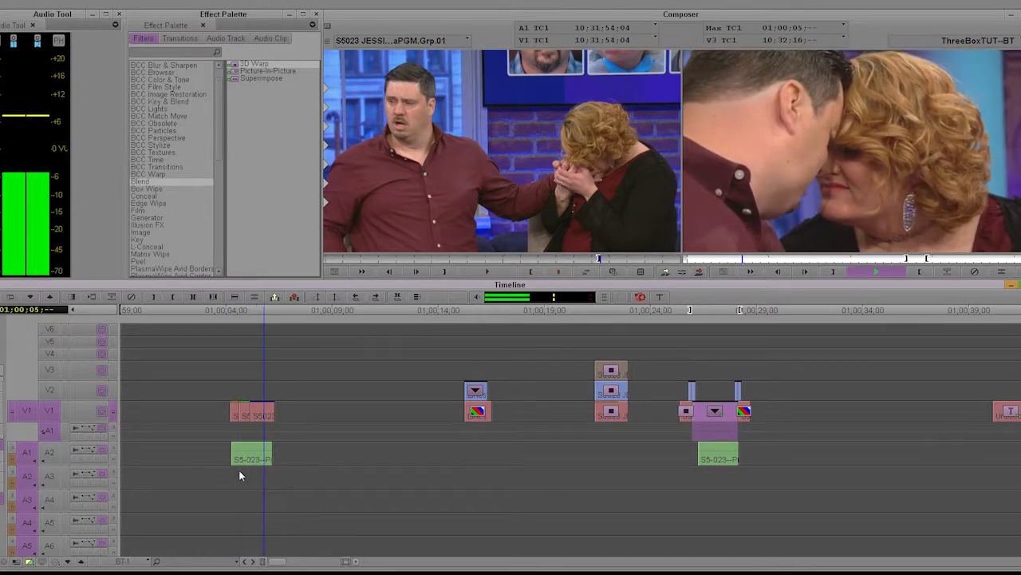
key("space")
left_click(701, 432)
left_click_drag(700, 431, 715, 427)
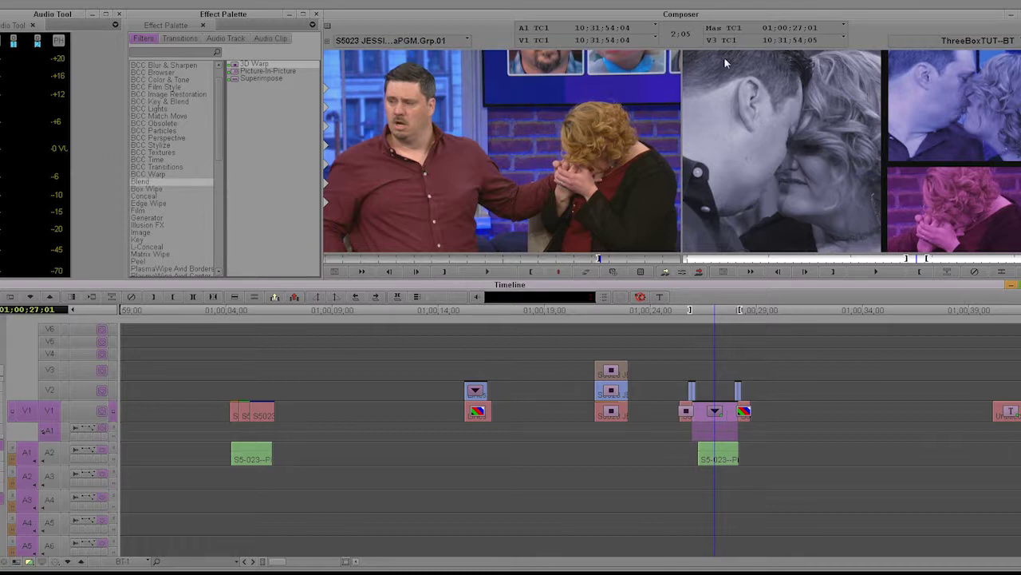
key("ctrl+s")
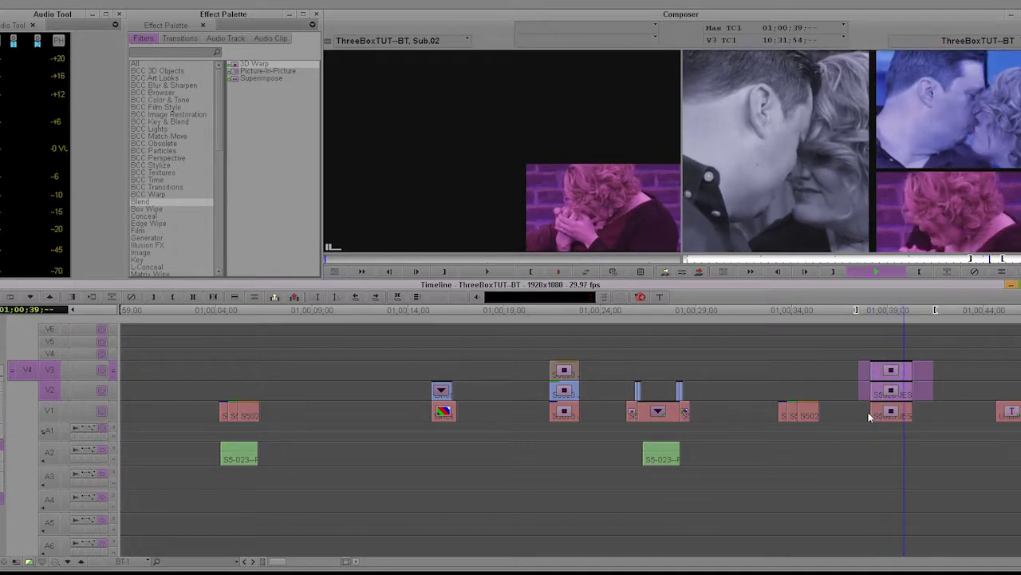
Set the In and Out marks at 01;00;39;07 on the new three-box stack.
left_click(892, 407)
key("i")
key("o")
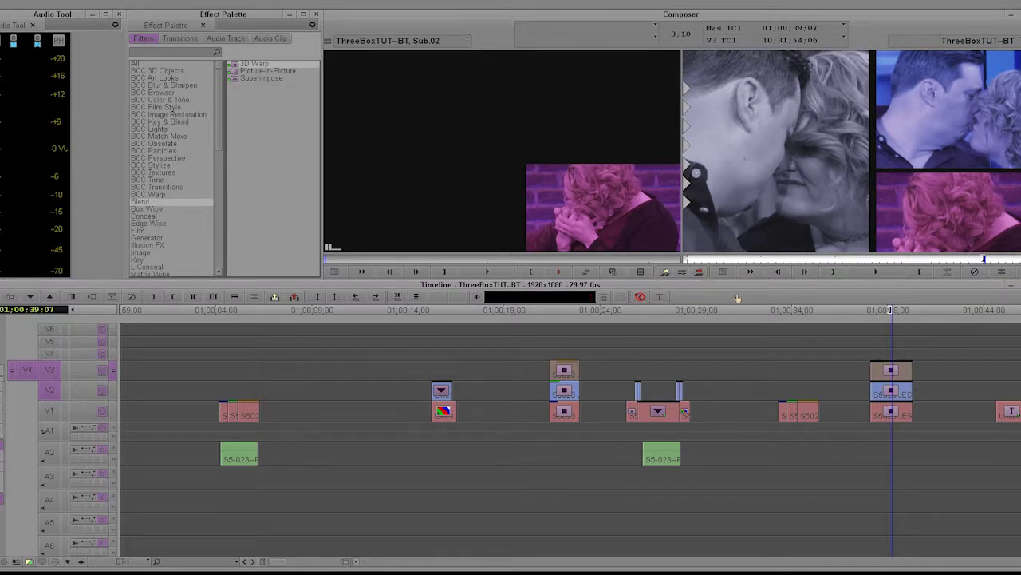
Load S5-023Hilite 1:11 SD, play it through to 01;00;37;22, and load S5-023Hilite 1:11 to examine the clips around 01;00;31;11.
left_click_drag(695, 389, 695, 389)
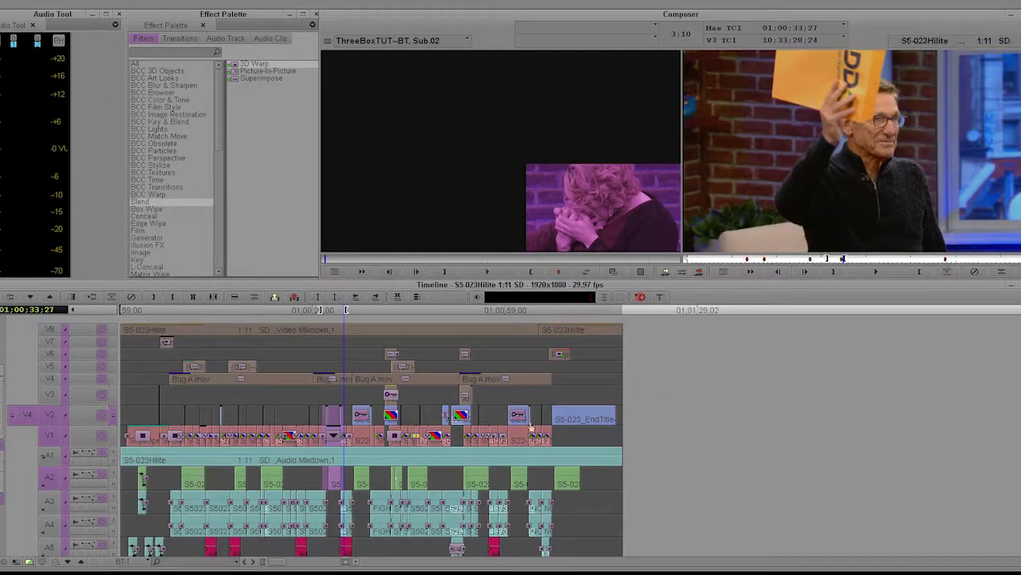
left_click(312, 407)
key("space")
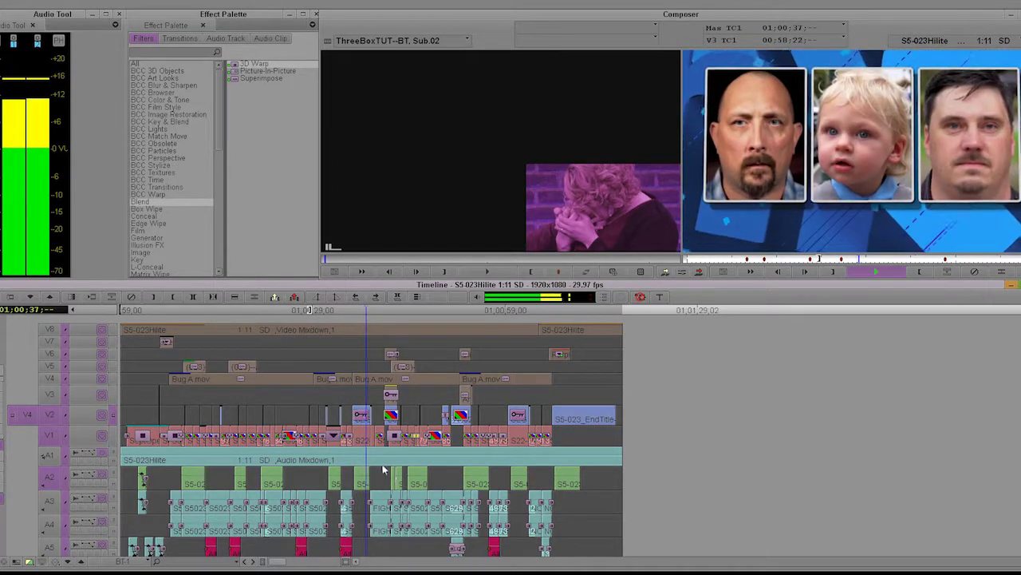
key("space")
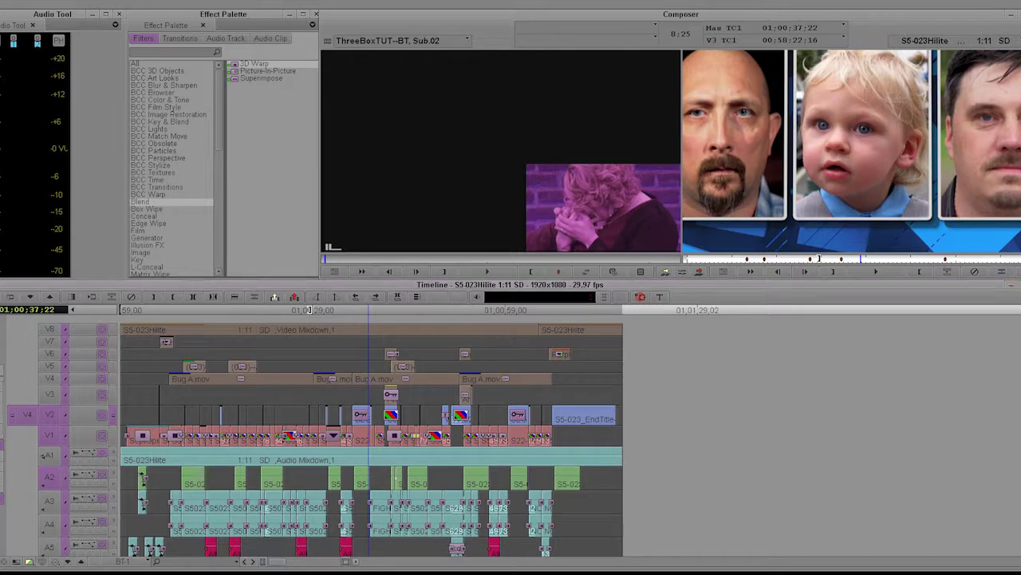
left_click(328, 309)
key("ctrl+]")
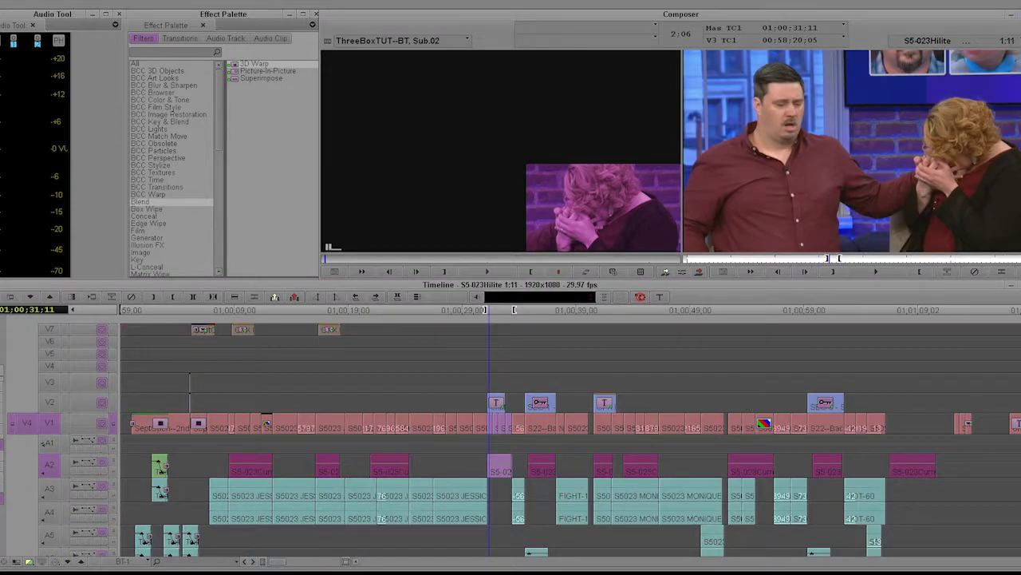